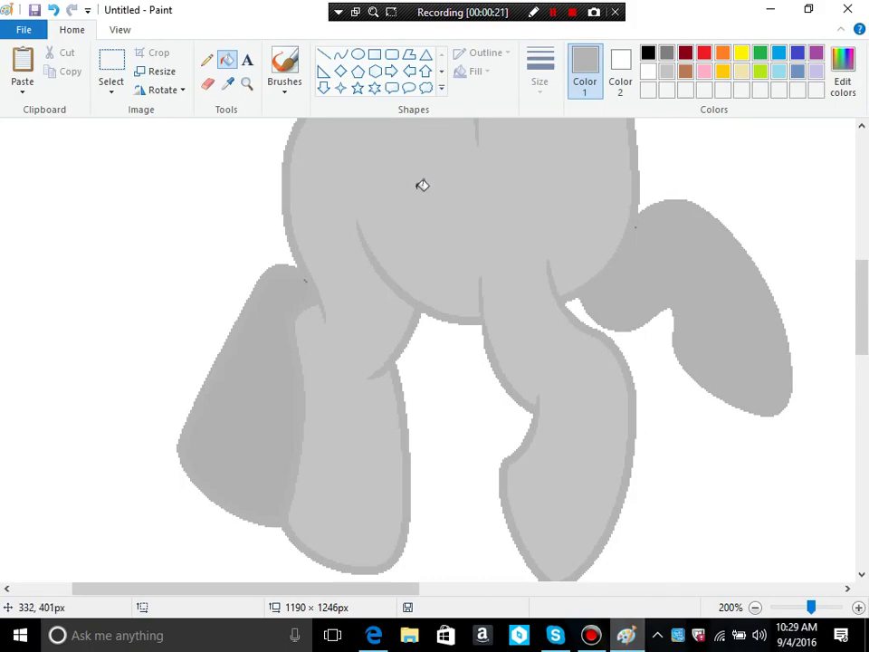
Step: Try recoloring the pony's body with the light gray sampled from the reference pony
click(244, 88)
right_click(254, 231)
right_click(254, 231)
click(256, 231)
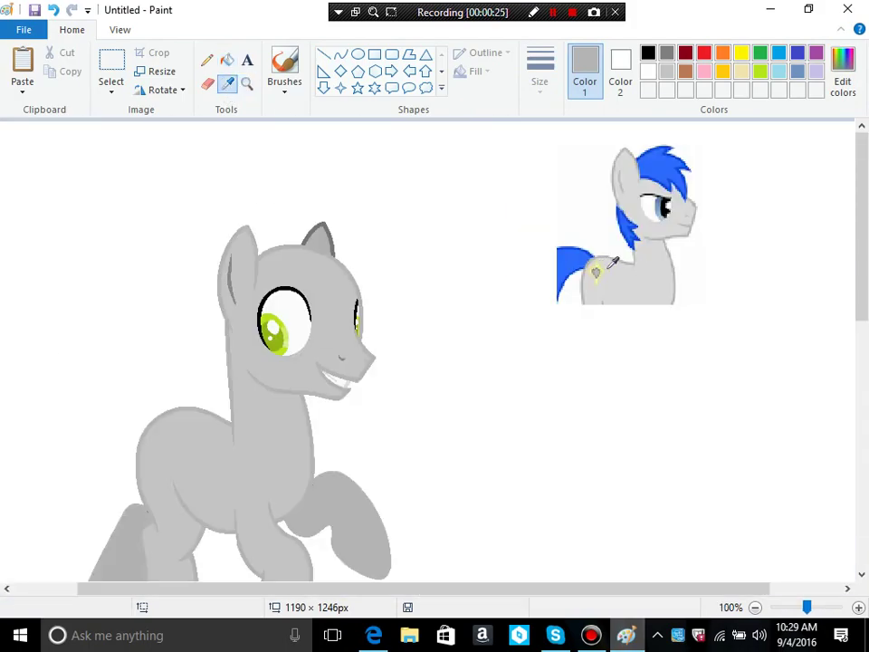
click(608, 267)
scroll(268, 438, down, 5)
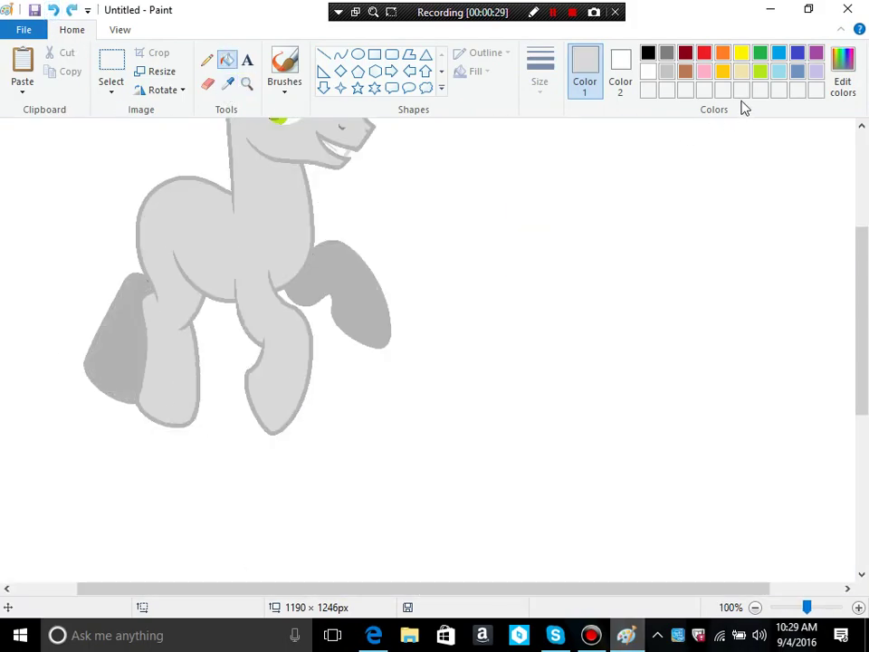
Step: Mix a slightly darker gray from the sampled light gray and store it as a custom color
click(609, 236)
click(487, 429)
click(277, 430)
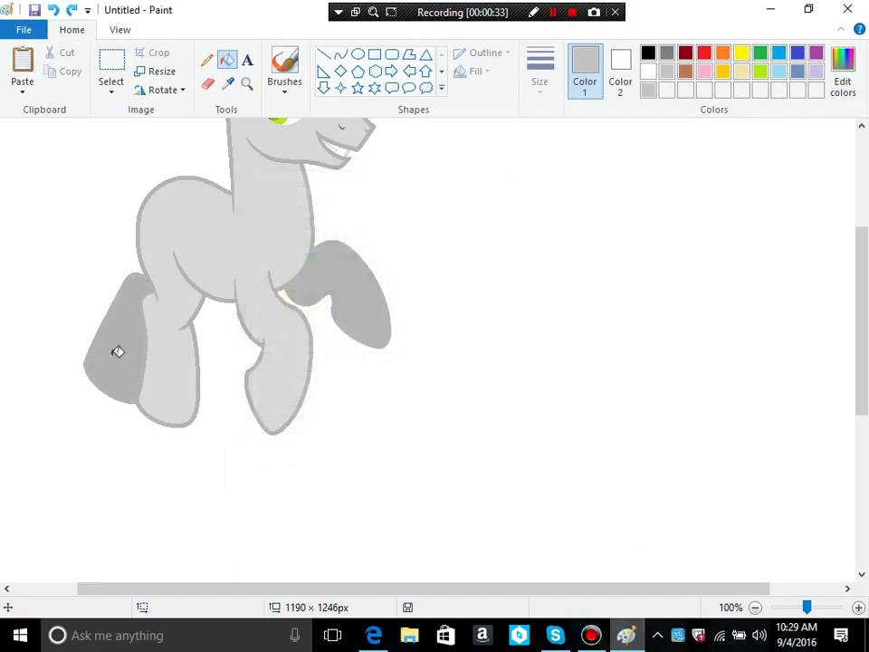
Step: Try the mixed gray on the hind leg and raised foreleg, and undo the fills back to the original body gray
click(116, 352)
click(355, 290)
click(364, 279)
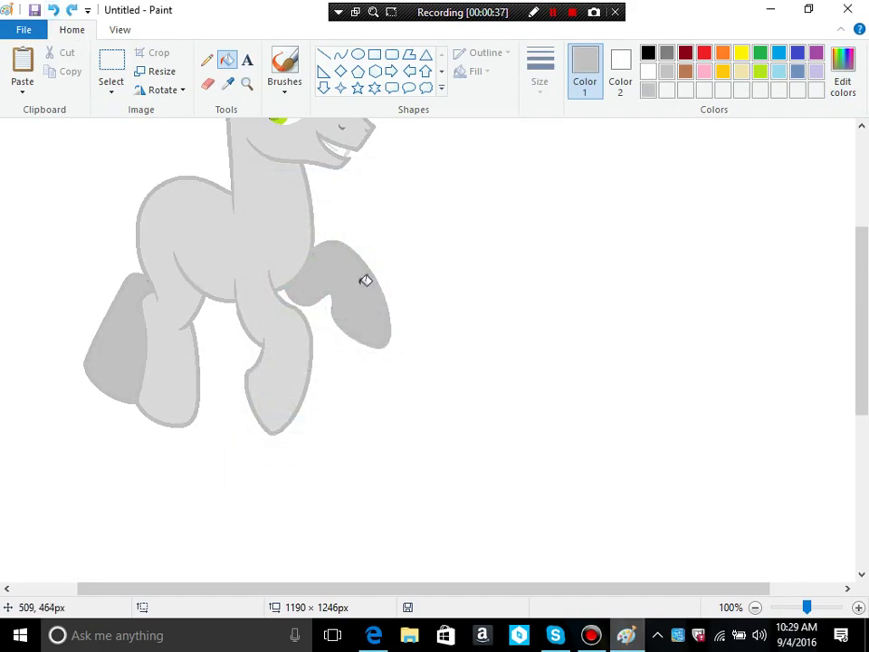
click(54, 10)
click(53, 11)
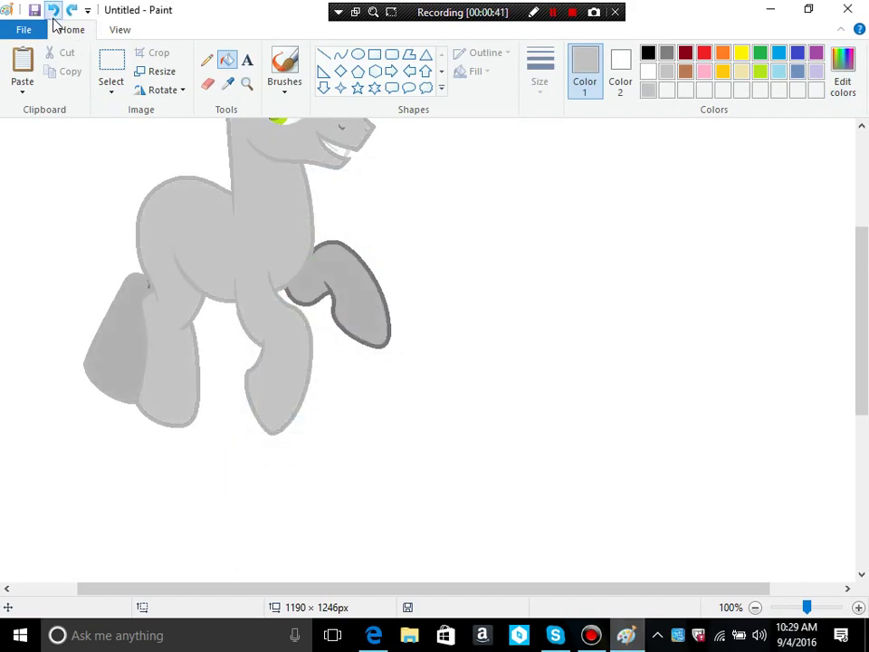
click(53, 17)
Step: Fill the insides of the raised foreleg and far hind leg with the mixed gray, undoing the last stray fill
click(343, 268)
click(136, 313)
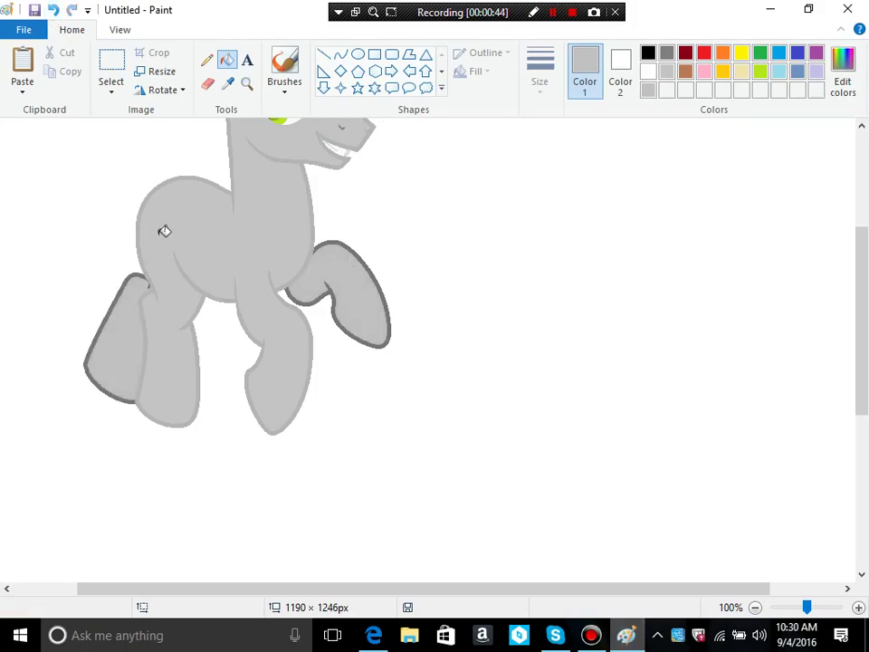
click(232, 140)
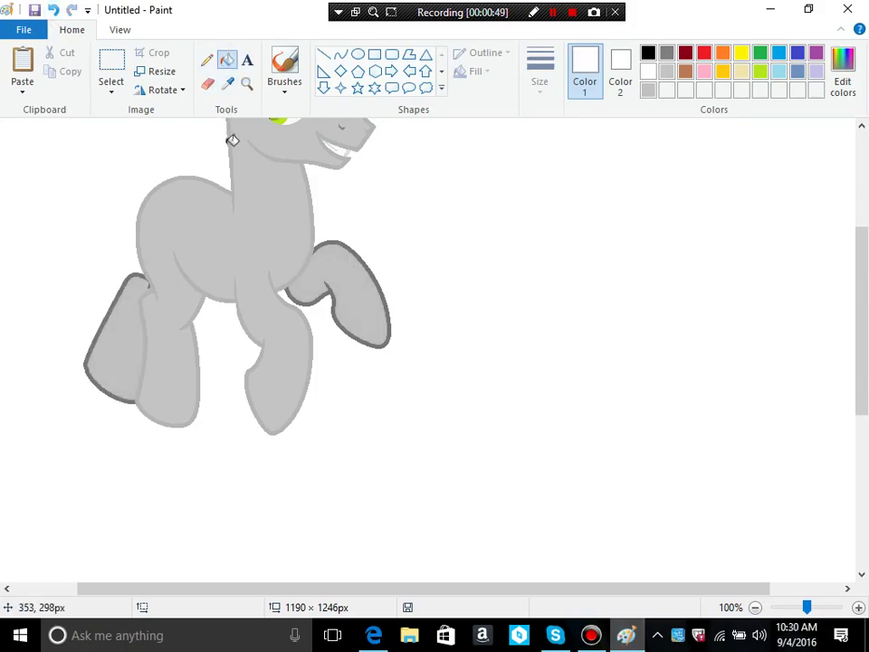
click(53, 11)
Step: Sample the body's outline gray and recolor the raised foreleg's dark outline with it
click(250, 87)
click(284, 246)
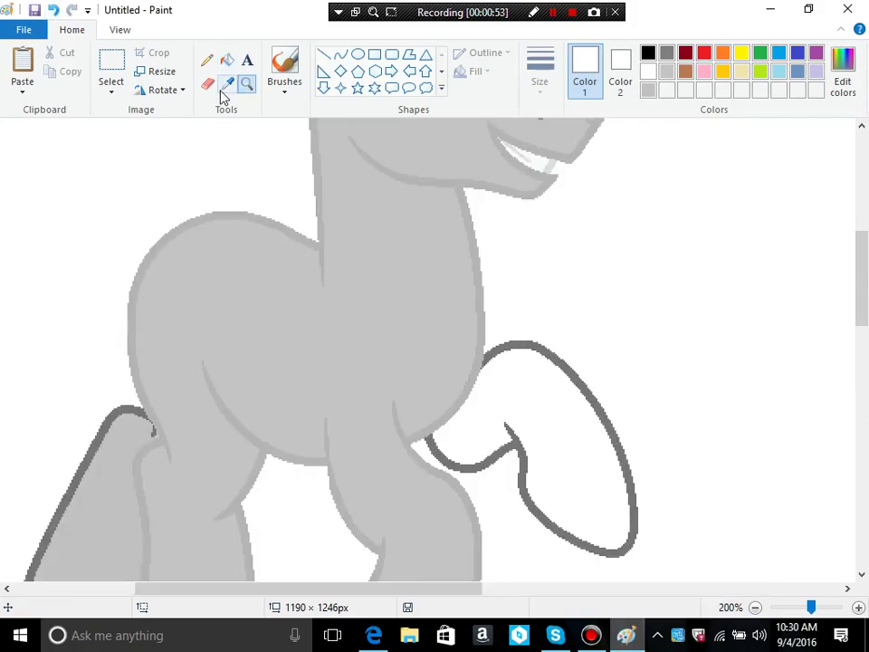
click(321, 192)
click(549, 343)
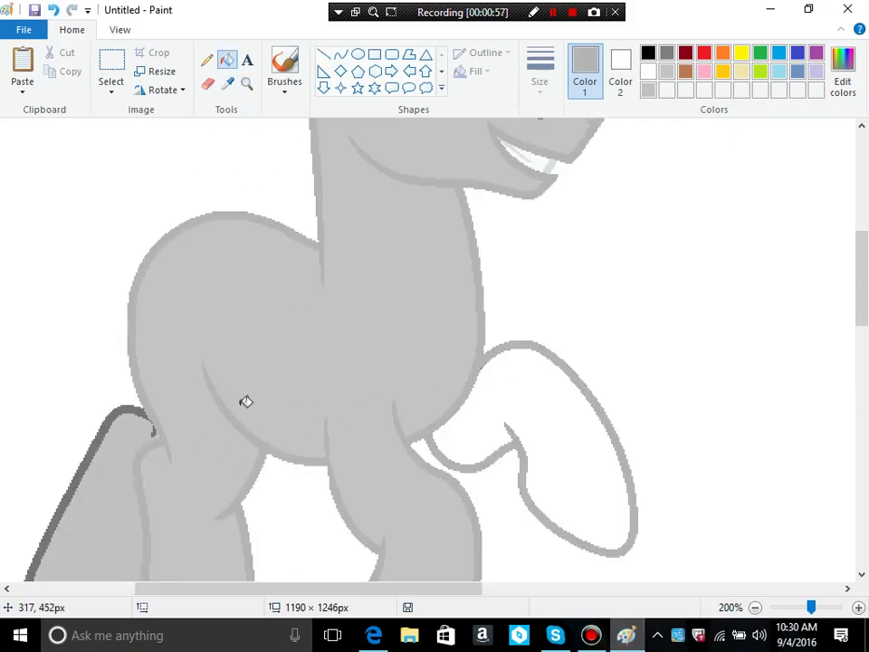
Step: Recolor the far hind leg's outline with the outline gray and fill the raised foreleg with the body gray
scroll(155, 306, down, 3)
click(148, 296)
click(115, 365)
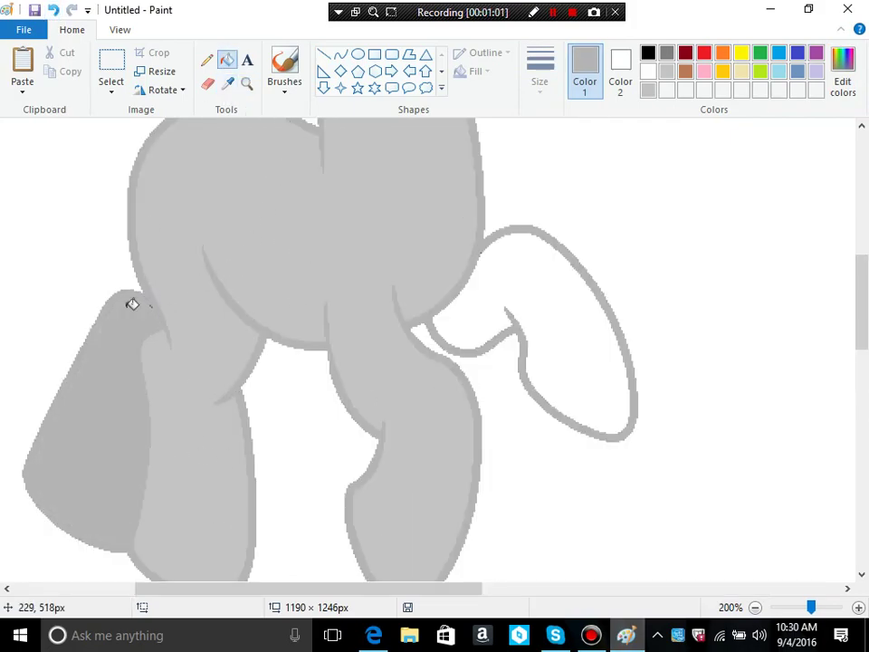
click(54, 12)
click(541, 305)
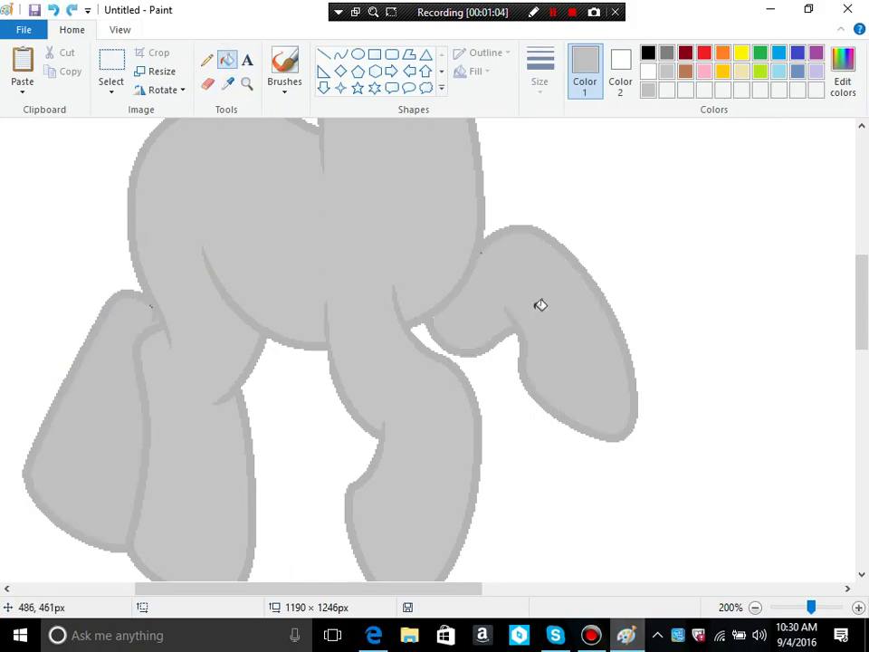
Step: Recolor the far ear's outline and near ear's inner line with the outline gray, and fill the far ear with body gray
click(246, 90)
right_click(239, 199)
right_click(234, 217)
click(206, 224)
click(396, 227)
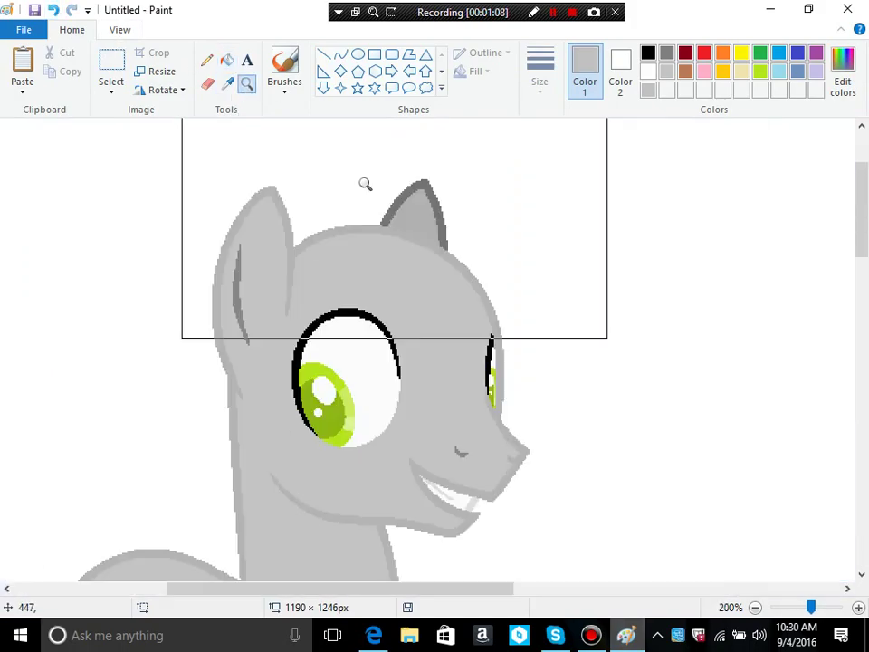
click(227, 83)
click(297, 242)
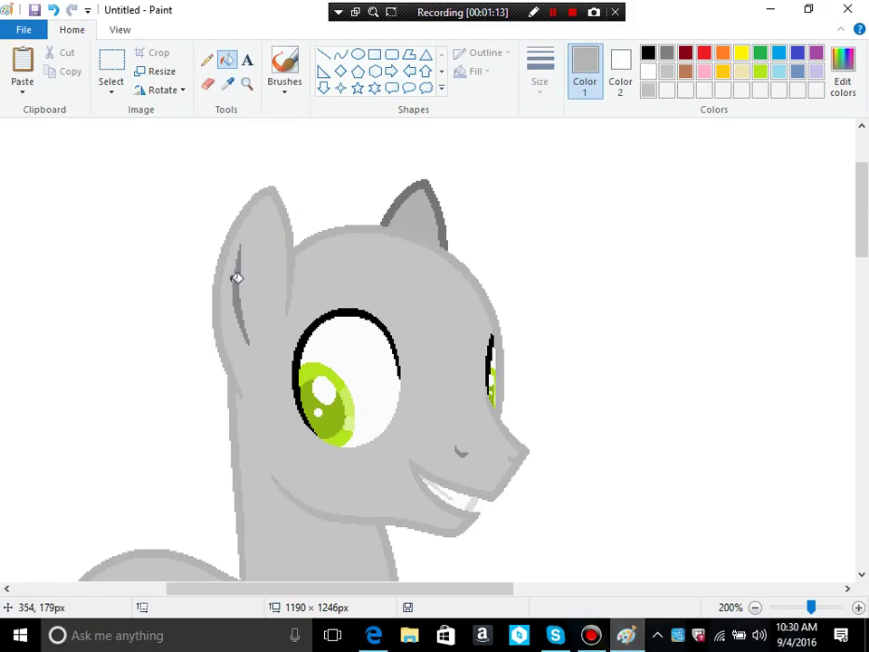
click(410, 191)
scroll(58, 431, down, 5)
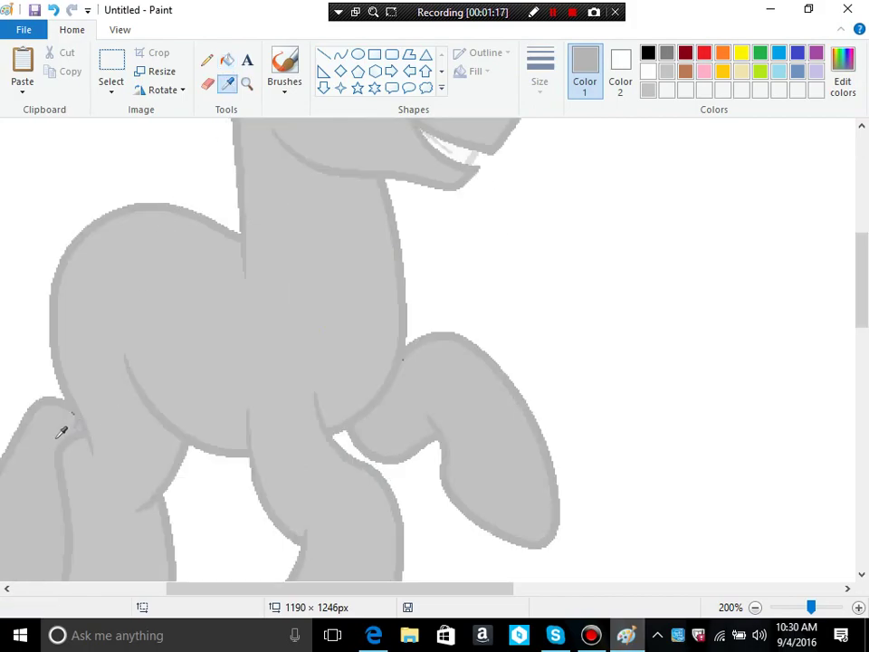
scroll(417, 250, up, 5)
Step: Sample the blue from the reference pony's iris
click(247, 84)
right_click(273, 208)
right_click(273, 208)
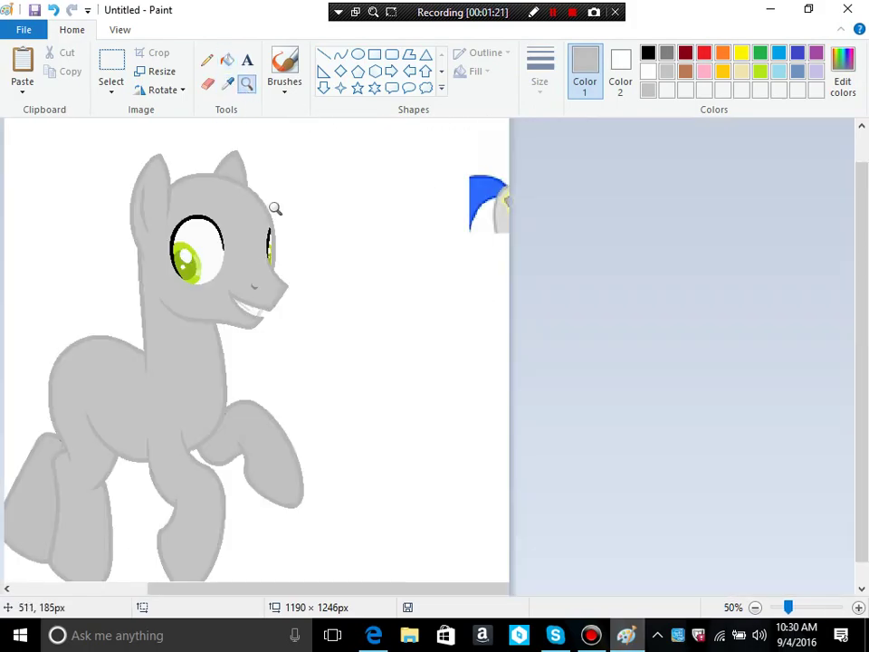
click(380, 186)
click(583, 263)
click(516, 268)
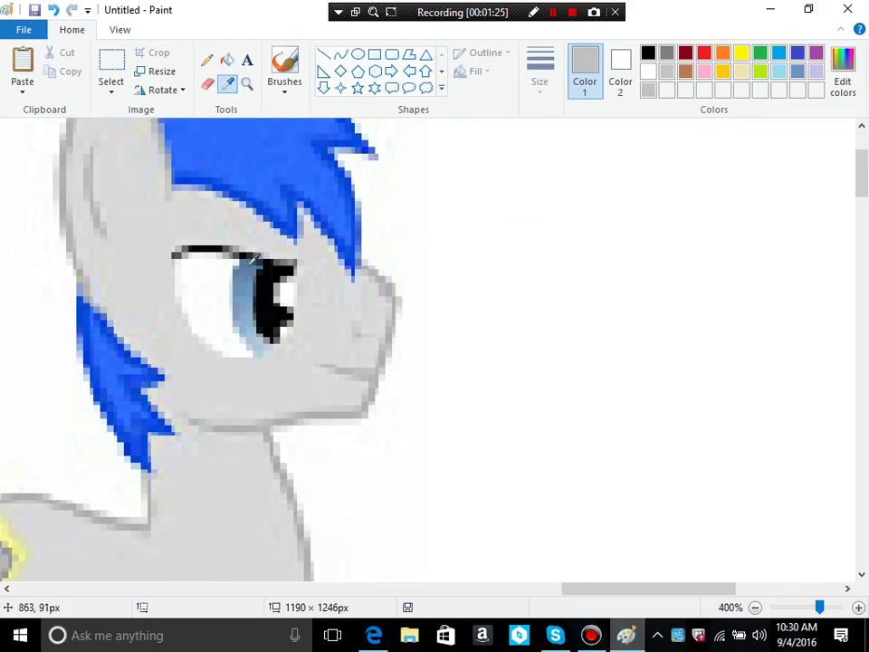
click(249, 263)
Step: Fill the upper iris band of the pony's near eye with the sampled blue
click(246, 86)
right_click(243, 236)
right_click(243, 236)
click(213, 221)
click(358, 308)
click(434, 353)
click(434, 353)
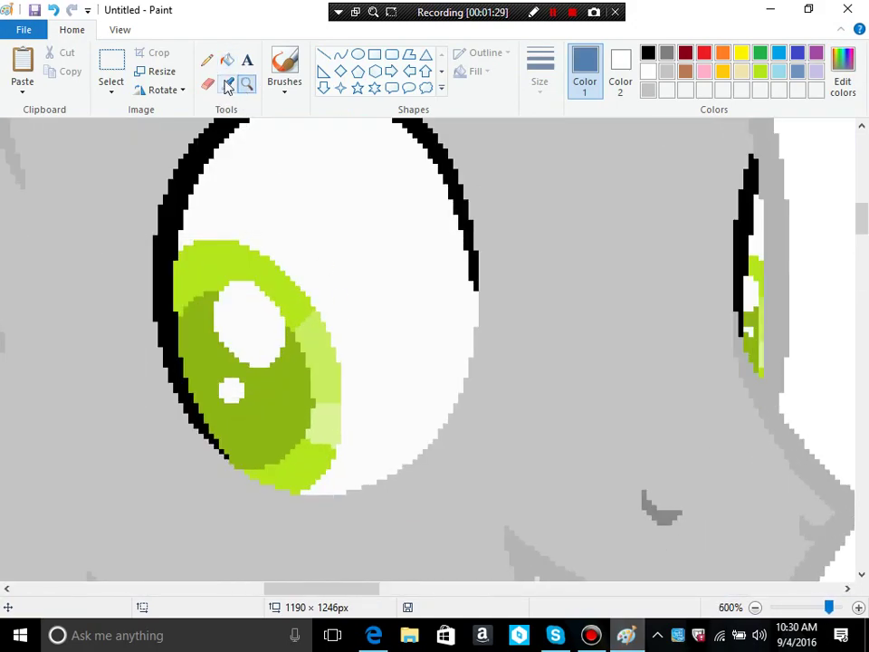
click(228, 59)
click(236, 246)
Step: Darken the blue to luminance 77 and fill the near eye's pupil with it
click(842, 79)
double_click(528, 410)
text(77)
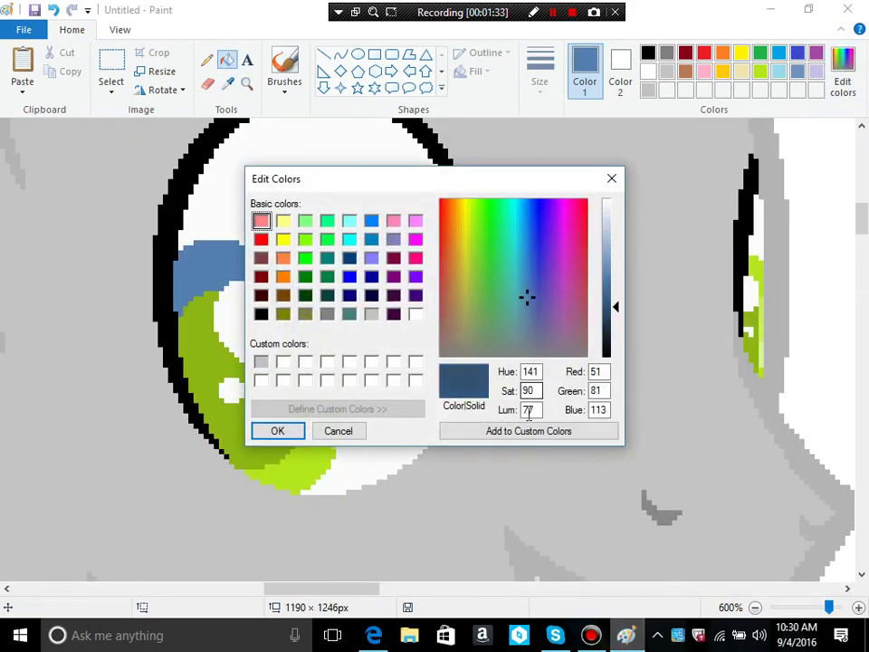
click(278, 430)
click(211, 359)
Step: Darken the blue further to a very dark navy and fill the pupils of both eyes with it
click(842, 73)
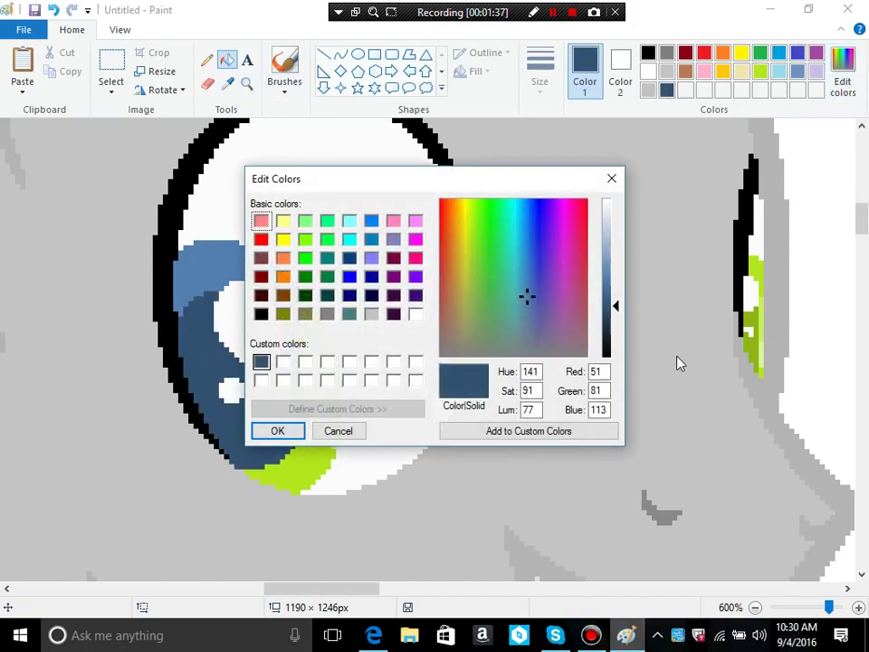
click(608, 341)
click(278, 430)
click(195, 385)
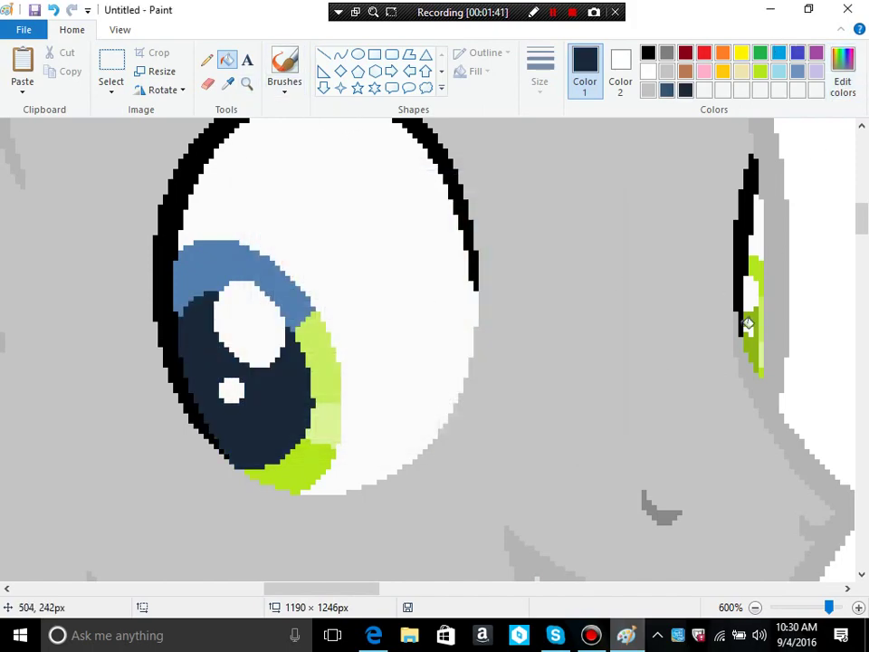
Step: Mix a slightly darker shade of the iris blue and fill the near eye's lower iris band with it
click(246, 267)
click(843, 74)
drag(614, 276, 615, 290)
click(280, 430)
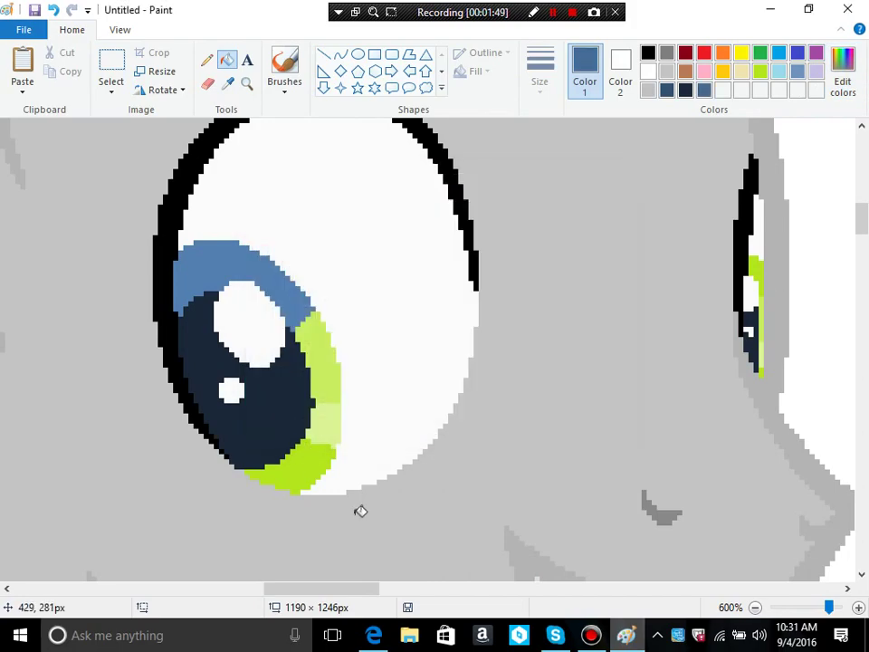
click(306, 490)
Step: Recolor the near eye's lower iris band with the blue sampled from its upper band
click(234, 87)
click(283, 286)
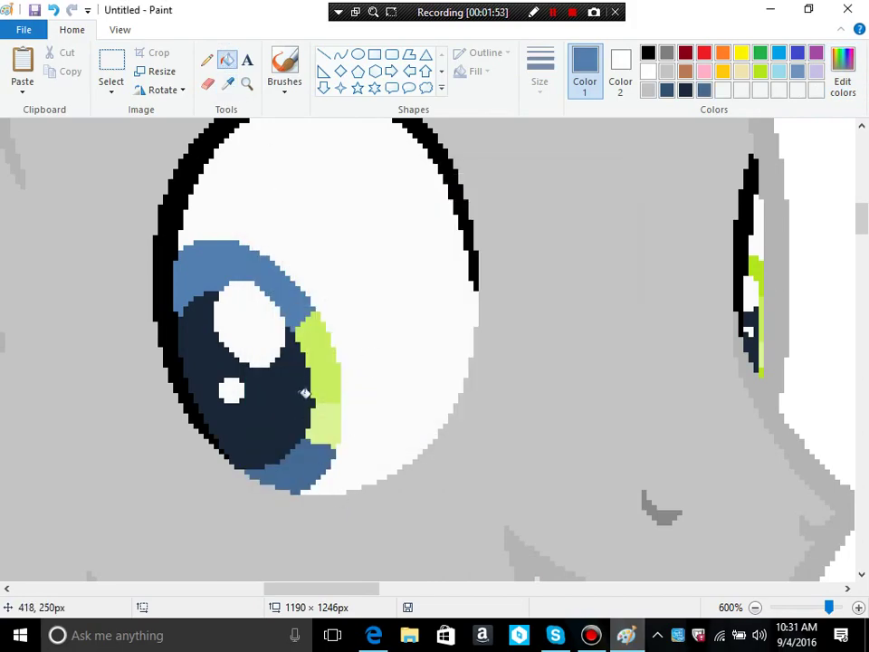
click(296, 474)
Step: Mix a lighter blue with luminance 160 and fill the near eye's upper iris highlight with it
click(839, 77)
click(605, 252)
click(529, 431)
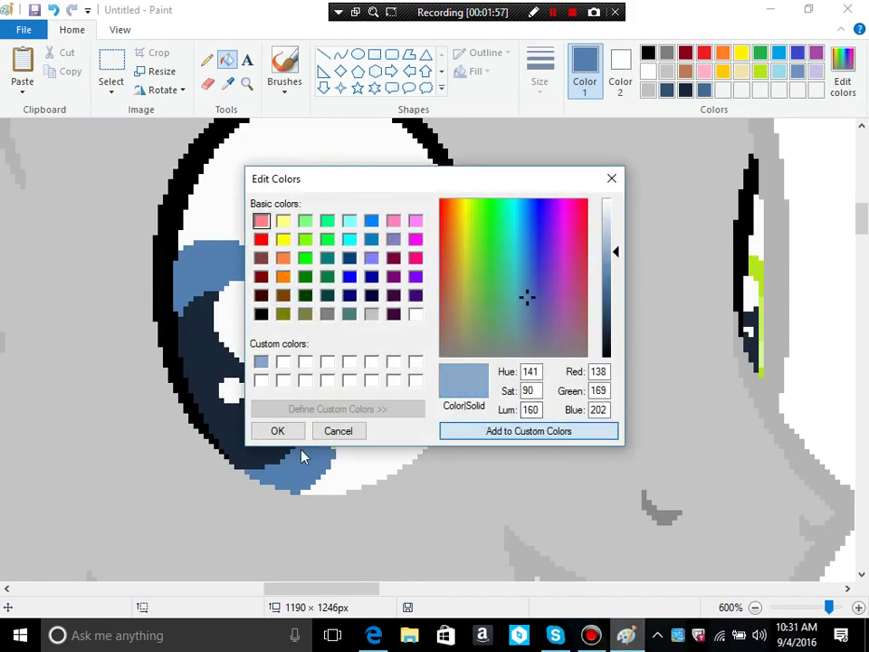
click(277, 430)
click(333, 378)
Step: Mix an even paler blue and add it to the custom colors
click(843, 74)
click(615, 232)
click(529, 431)
click(285, 433)
Step: Try filling the near eye's pupil and lower iris highlight with the pale blue
click(300, 417)
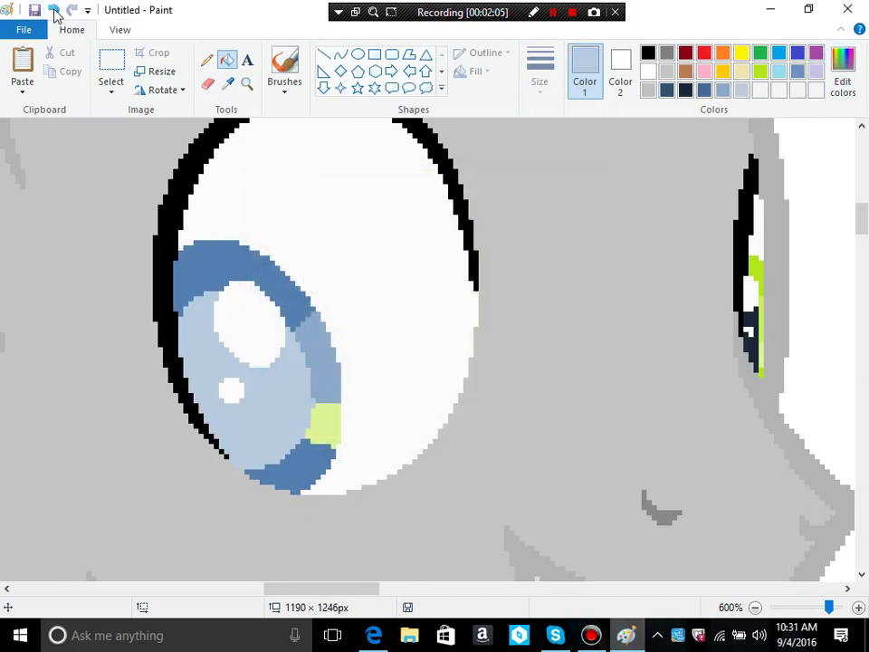
click(36, 11)
click(848, 18)
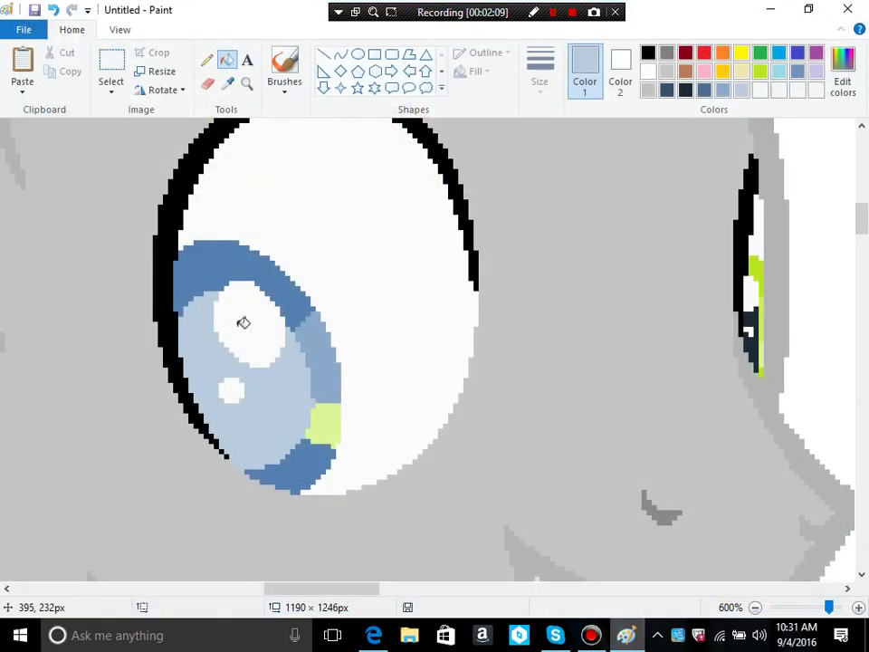
click(333, 420)
click(246, 83)
right_click(334, 289)
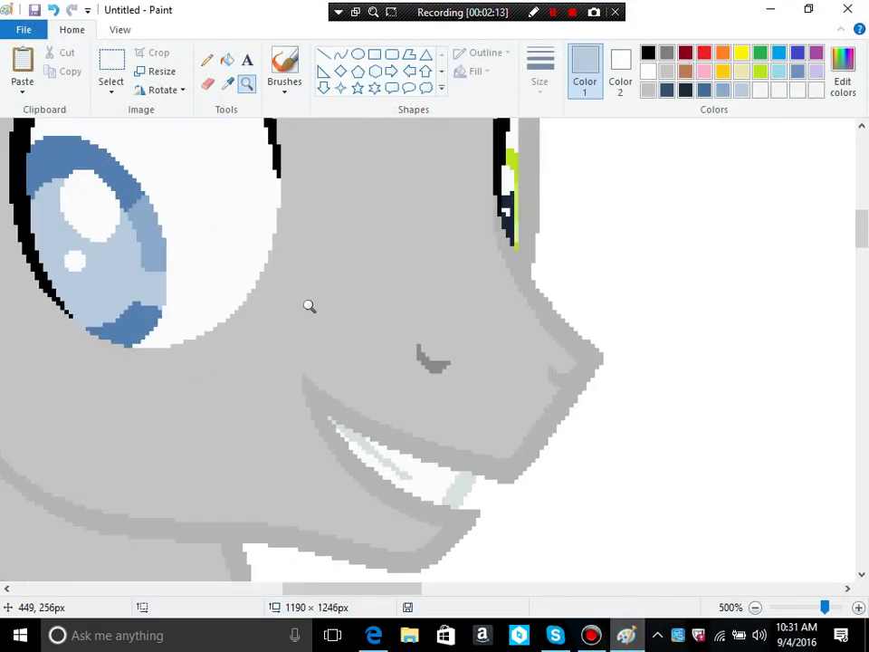
Step: Undo the pale blue fills, and fill only the near eye's lower iris highlight with the pale blue
click(52, 10)
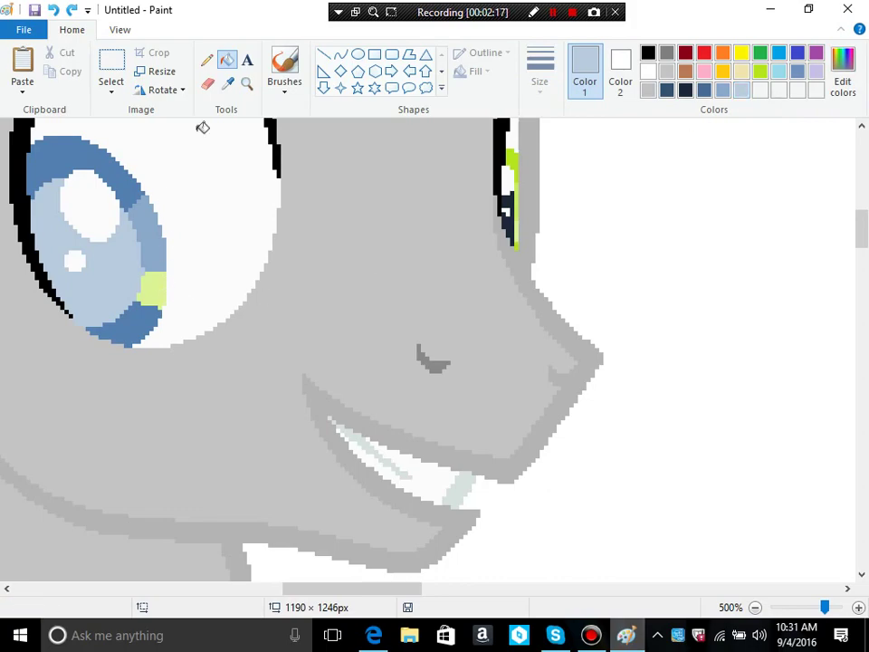
click(55, 11)
click(153, 294)
Step: Fill the far eye's upper iris band with the blue sampled from the near eye's iris, undoing the mistaken white fill
click(246, 83)
right_click(312, 213)
right_click(335, 235)
right_click(367, 263)
right_click(390, 283)
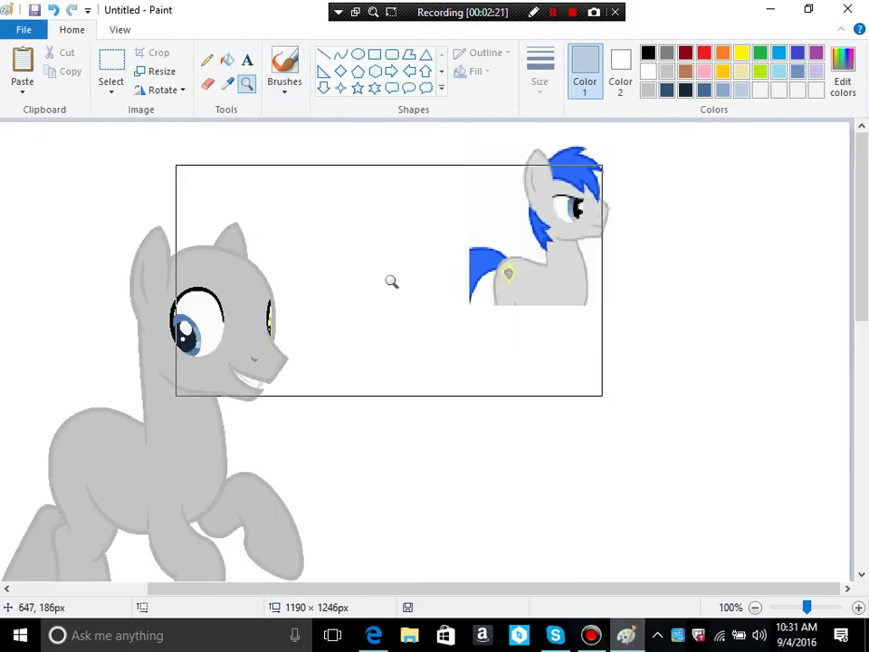
click(391, 282)
click(19, 237)
click(345, 242)
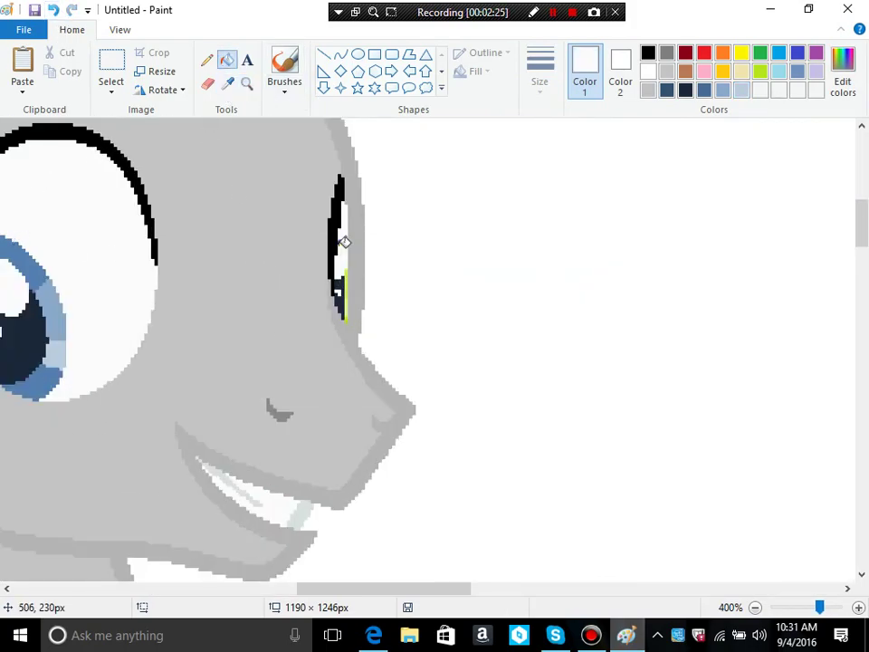
click(53, 10)
click(28, 259)
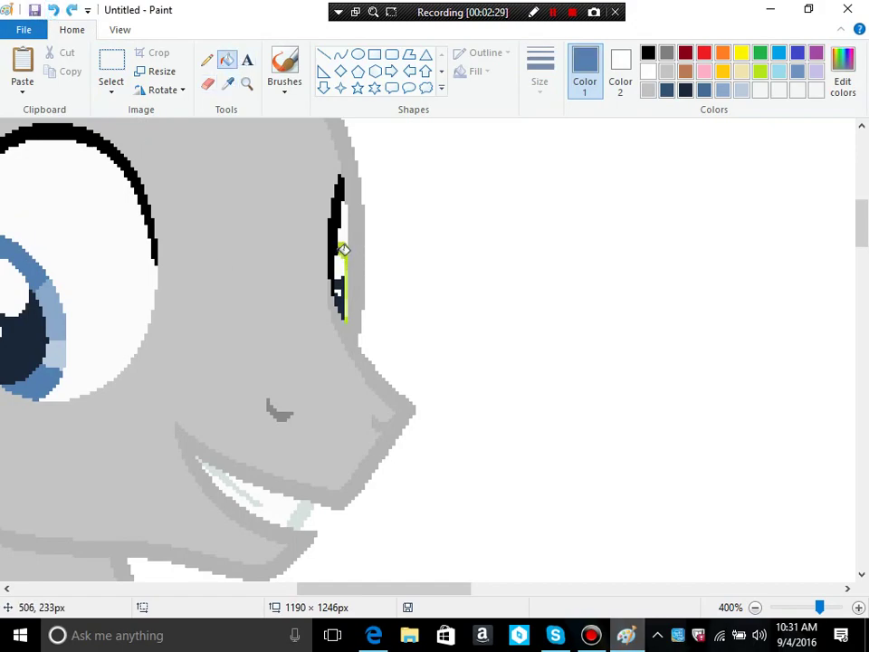
Step: Sample the near eye's upper highlight blue and apply it to the far eye's upper highlight, undoing a misplaced fill
click(67, 299)
click(246, 82)
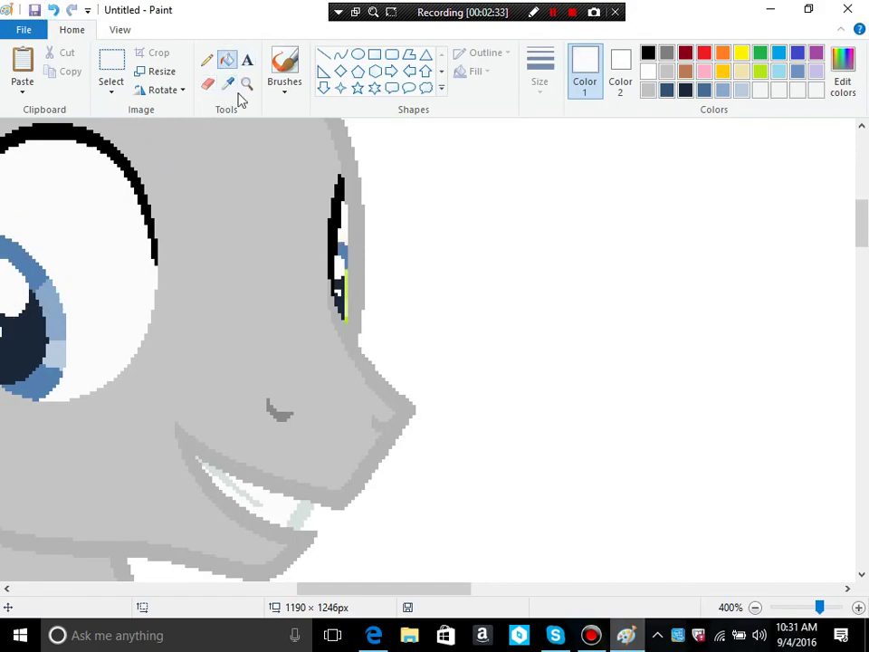
click(18, 292)
click(246, 82)
click(318, 178)
click(304, 246)
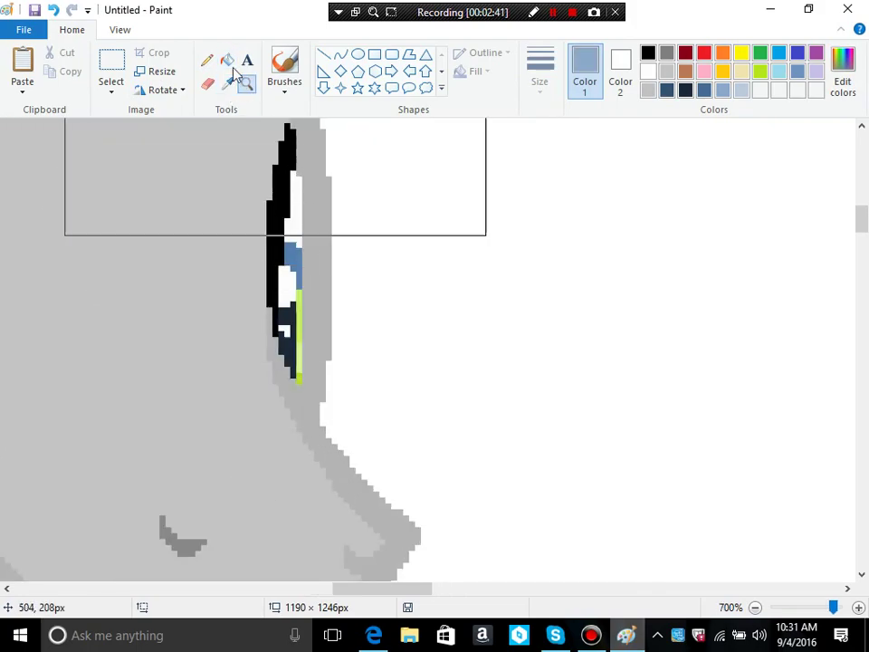
click(294, 309)
click(56, 9)
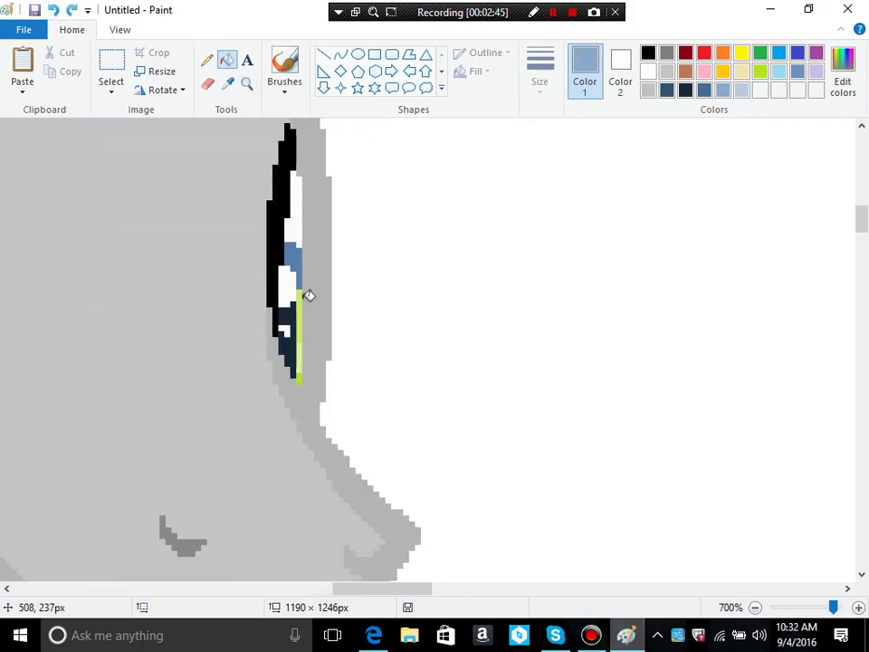
Step: Sample the near eye's pale highlight blue and fill the far eye's lower highlight with it
click(246, 83)
scroll(228, 166, down, 4)
scroll(217, 177, up, 1)
scroll(172, 223, down, 1)
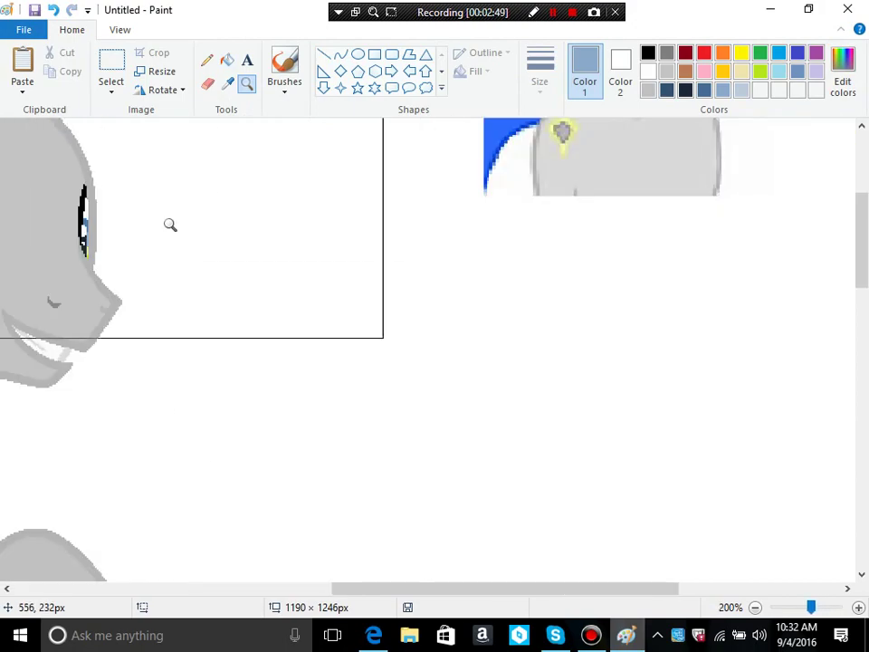
click(237, 264)
click(225, 326)
click(228, 84)
click(98, 399)
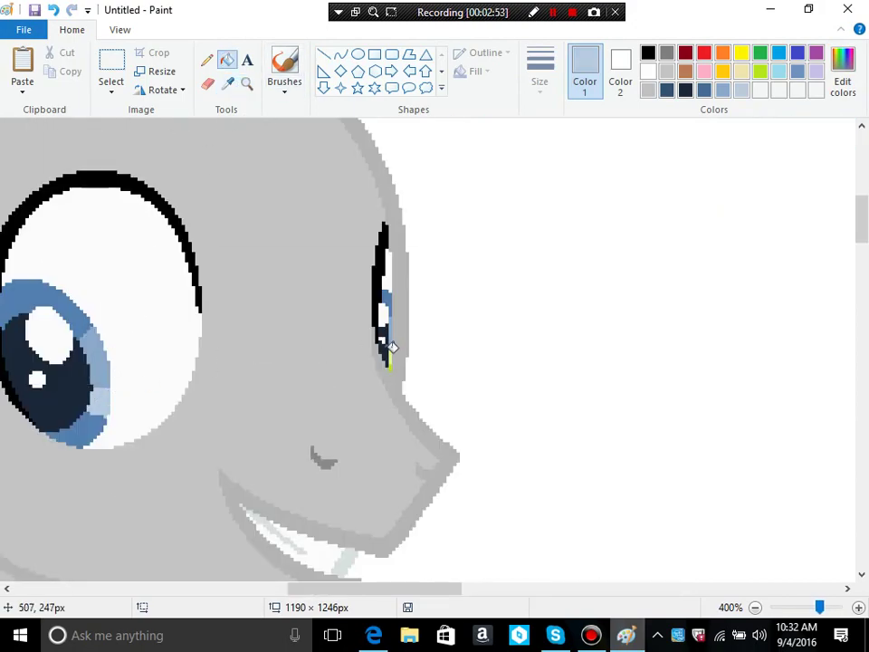
Step: Fill the far eye's bottom iris sliver with the blue sampled from the near eye's lower iris, undoing a stray fill of the body outline
click(228, 84)
click(96, 432)
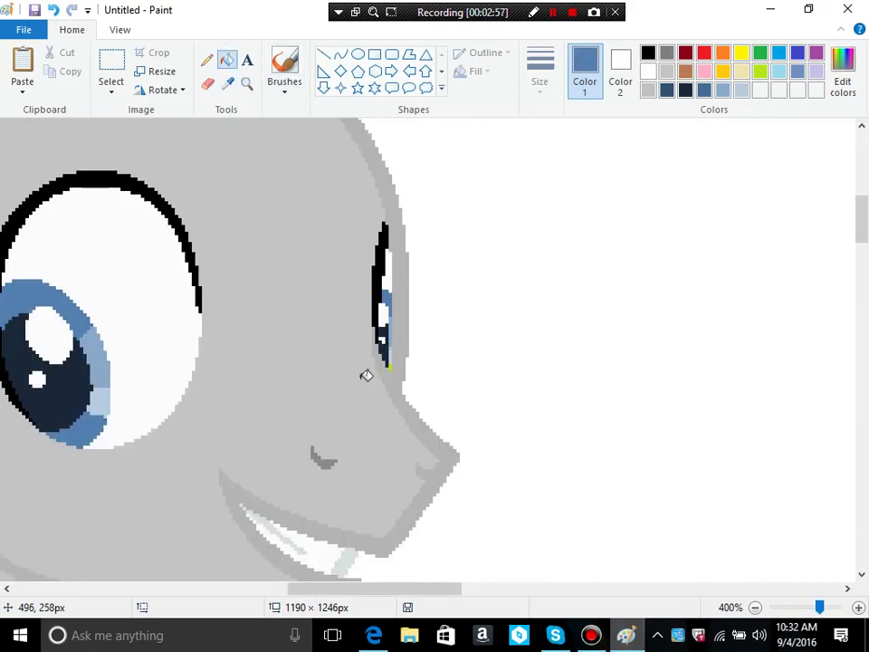
click(397, 366)
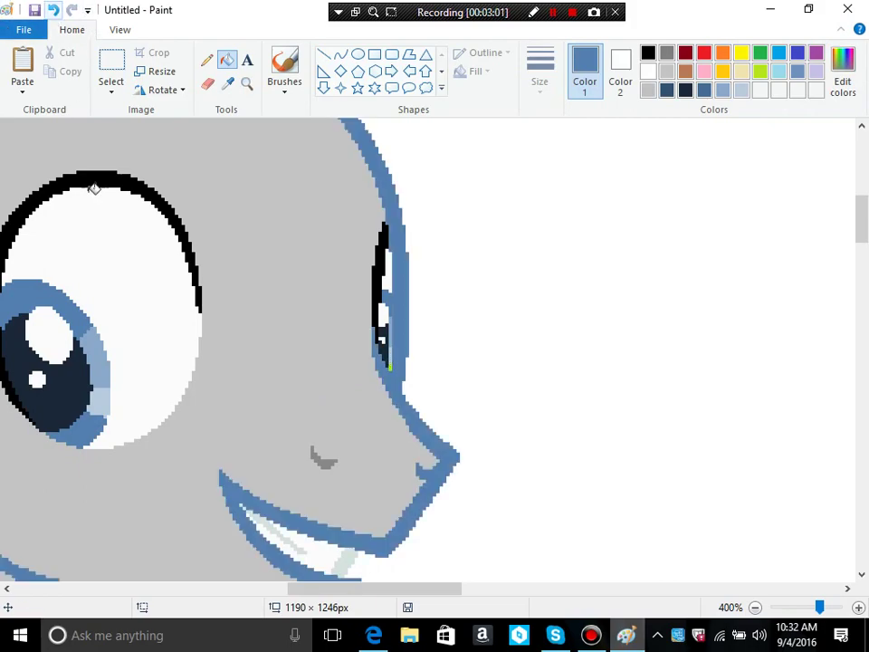
key(ctrl+z)
Step: Sample the gray of the body outline beside the mouth and recolor the nostril mark with it
click(254, 89)
right_click(223, 341)
right_click(222, 341)
right_click(223, 341)
right_click(223, 341)
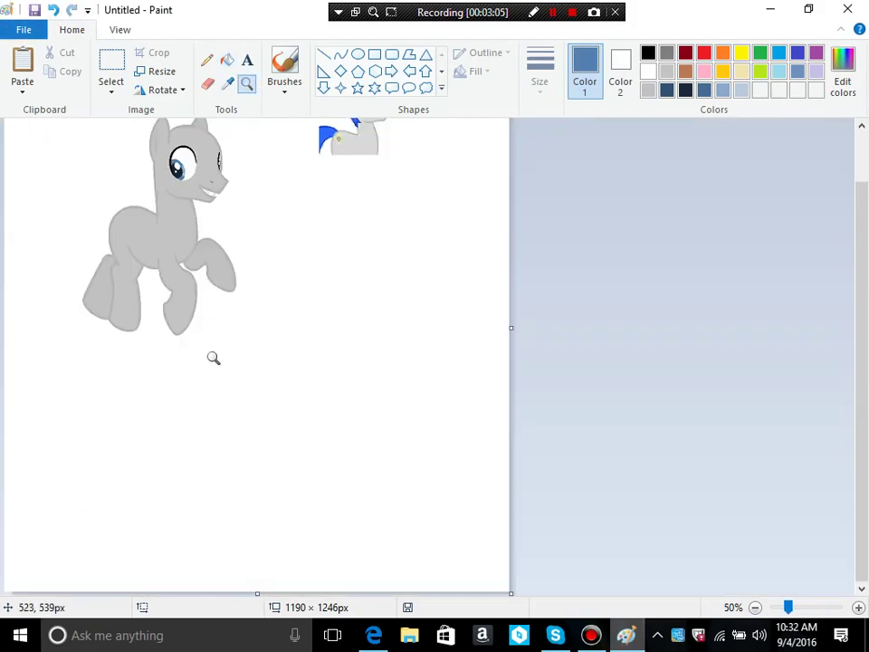
scroll(227, 317, up, 2)
click(270, 201)
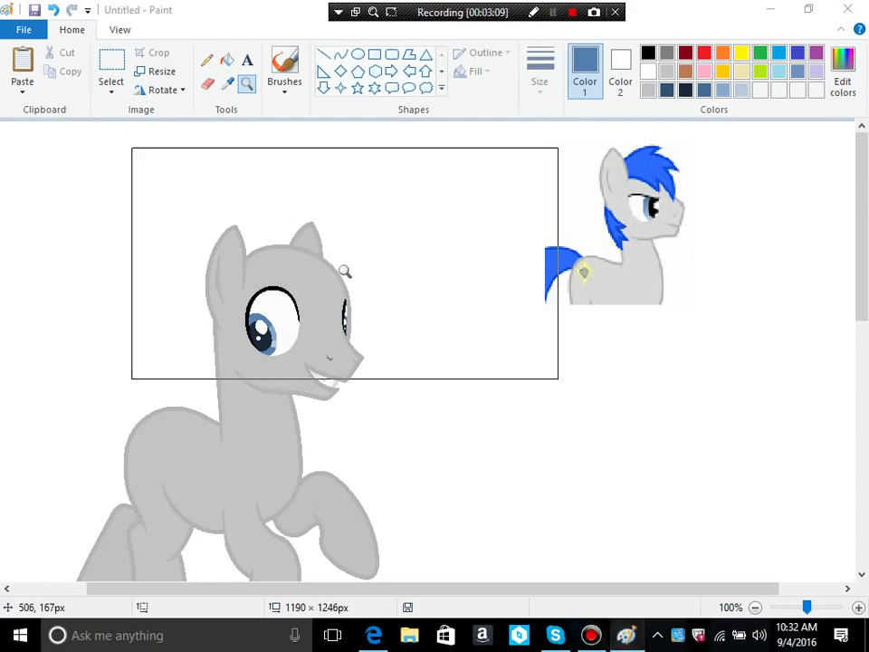
click(348, 394)
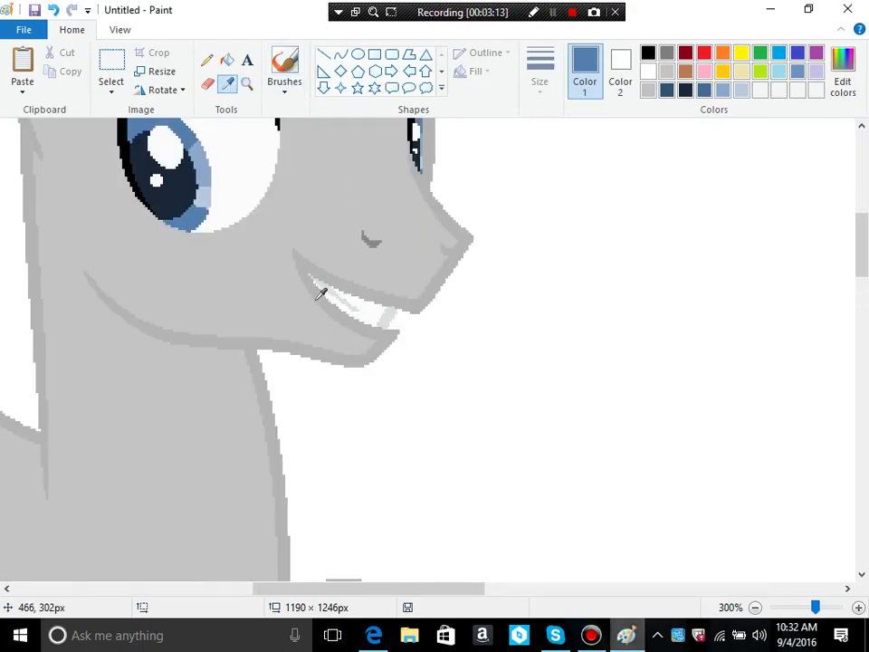
click(314, 296)
click(375, 239)
click(53, 10)
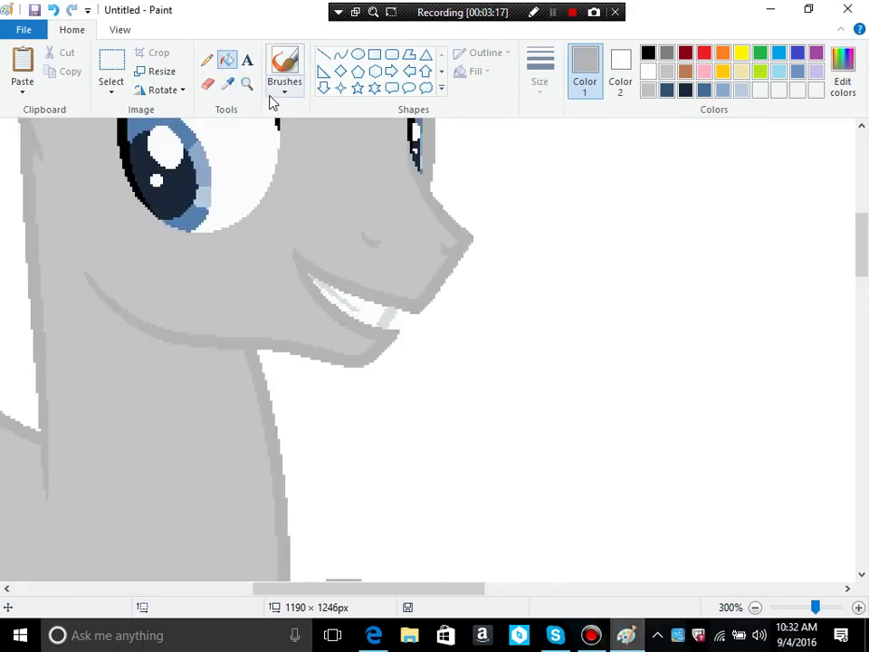
Step: Sample the dark blue mane outline color from the reference pony and return to the base pony's head
click(246, 82)
right_click(262, 227)
click(261, 227)
click(445, 246)
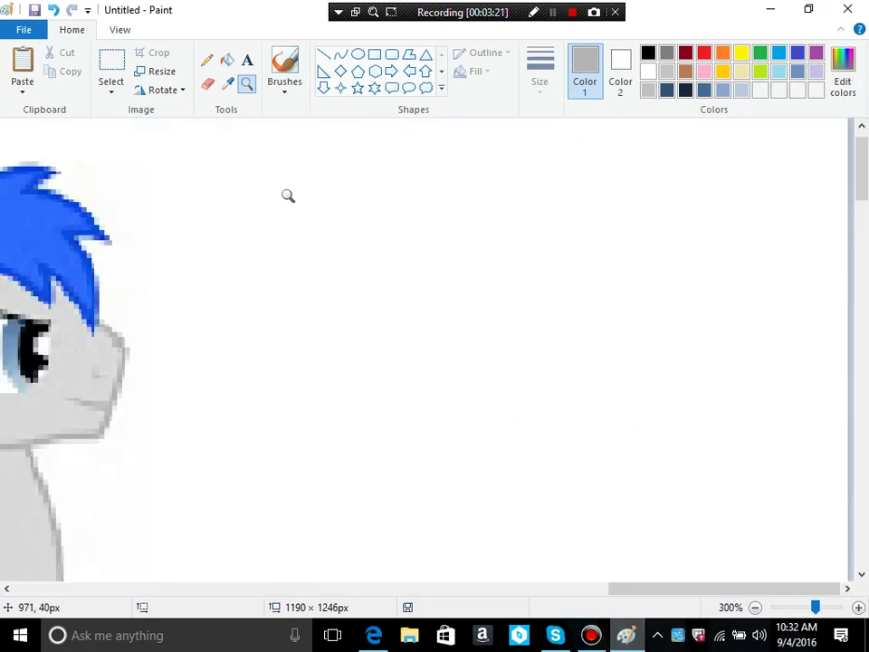
click(89, 313)
click(247, 84)
right_click(361, 452)
right_click(361, 452)
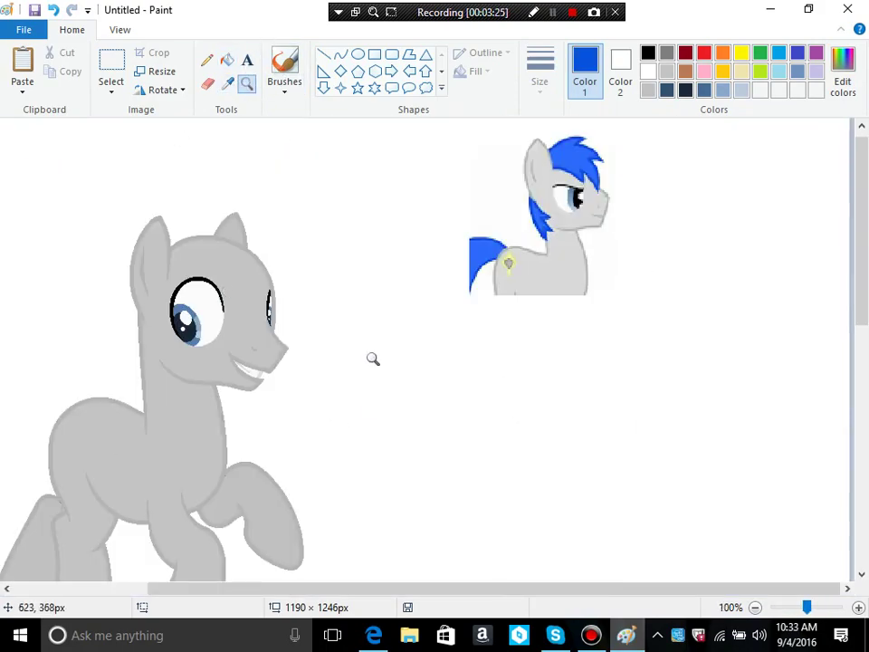
click(359, 329)
click(222, 277)
Step: Try drawing a thick curved line from the near ear across the top of the head
click(340, 54)
scroll(203, 185, up, 1)
mouse_move(171, 254)
mouse_down()
mouse_move(382, 194)
mouse_move(531, 202)
mouse_up()
click(250, 191)
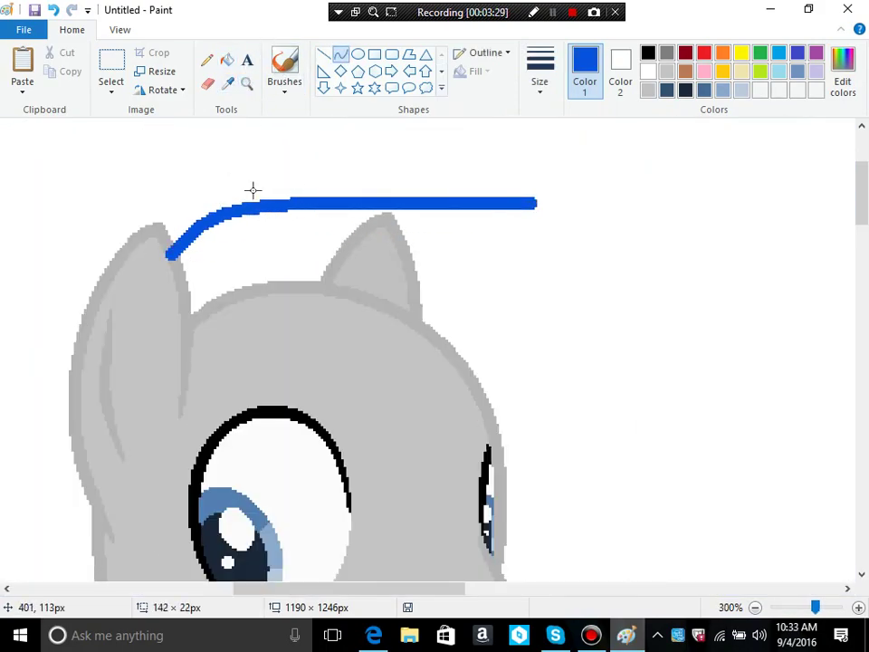
click(389, 154)
click(54, 10)
Step: Try twice to sketch the spiky mane outline freehand around the head with the Pencil
click(206, 60)
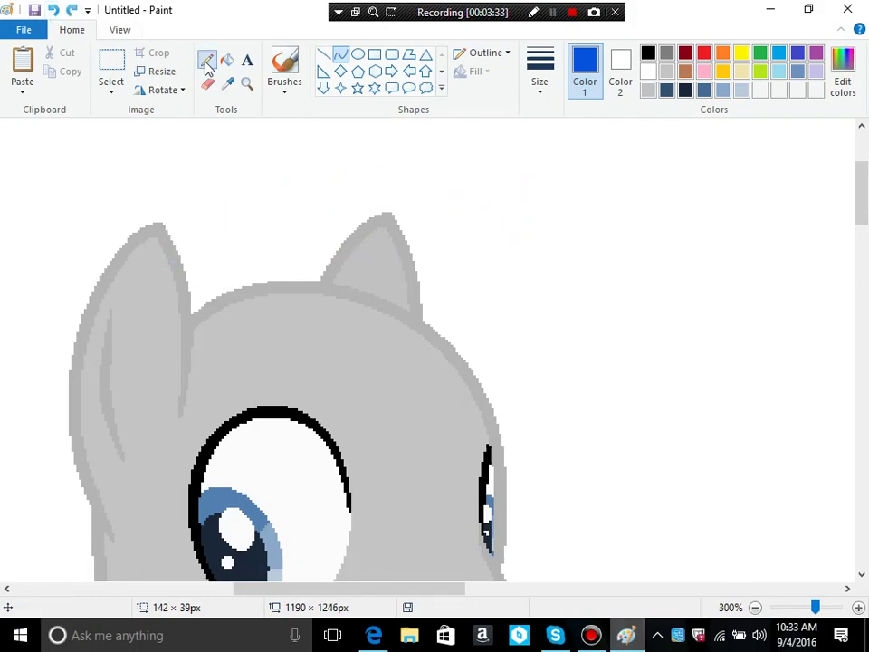
mouse_move(172, 237)
mouse_down()
mouse_move(347, 142)
mouse_move(447, 165)
mouse_move(680, 289)
mouse_move(633, 289)
mouse_move(599, 478)
mouse_up()
click(54, 10)
scroll(227, 277, down, 2)
scroll(184, 246, up, 2)
mouse_move(179, 253)
mouse_down()
mouse_move(497, 312)
mouse_move(548, 545)
mouse_move(366, 486)
mouse_up()
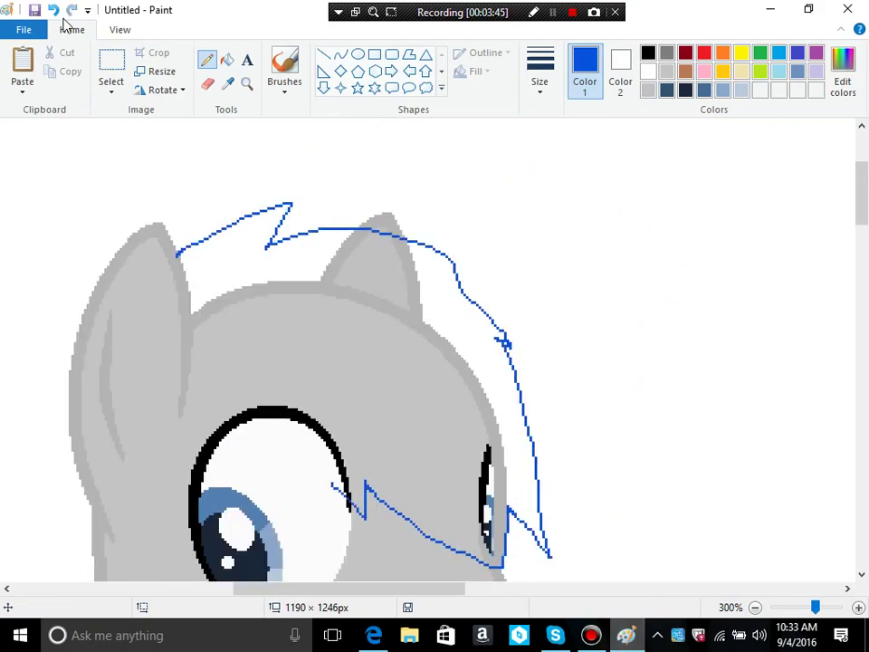
click(54, 11)
Step: Sketch a thin spiky mane outline with the Pencil from the near ear over the head and back across both eyes
scroll(196, 328, up, 2)
mouse_move(175, 359)
mouse_down()
mouse_move(307, 292)
mouse_move(557, 518)
mouse_up()
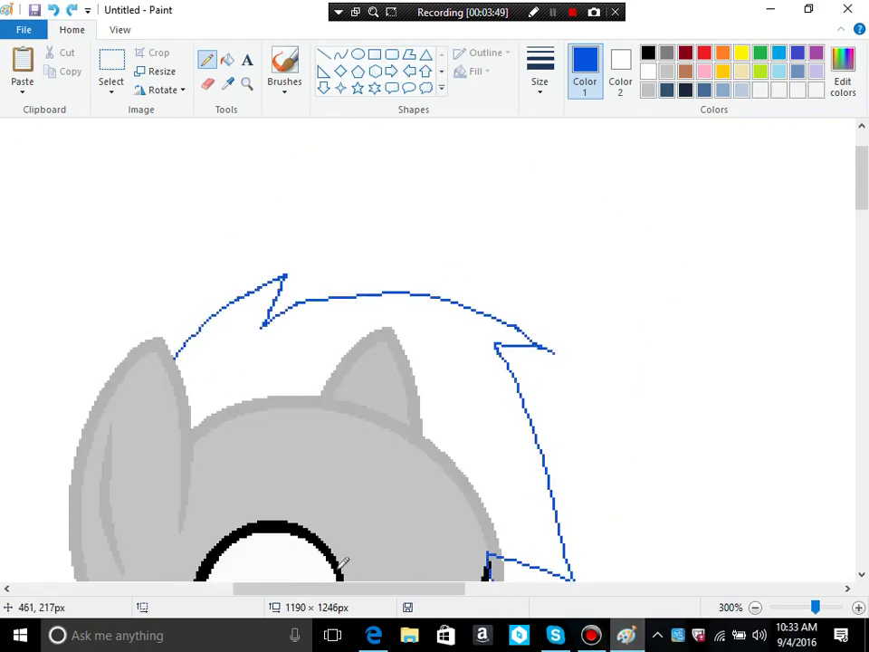
scroll(191, 524, down, 3)
scroll(191, 524, up, 2)
Step: Trace the first mane tuft beside the near ear with thick dark blue curves, adjusting the line thickness
click(246, 83)
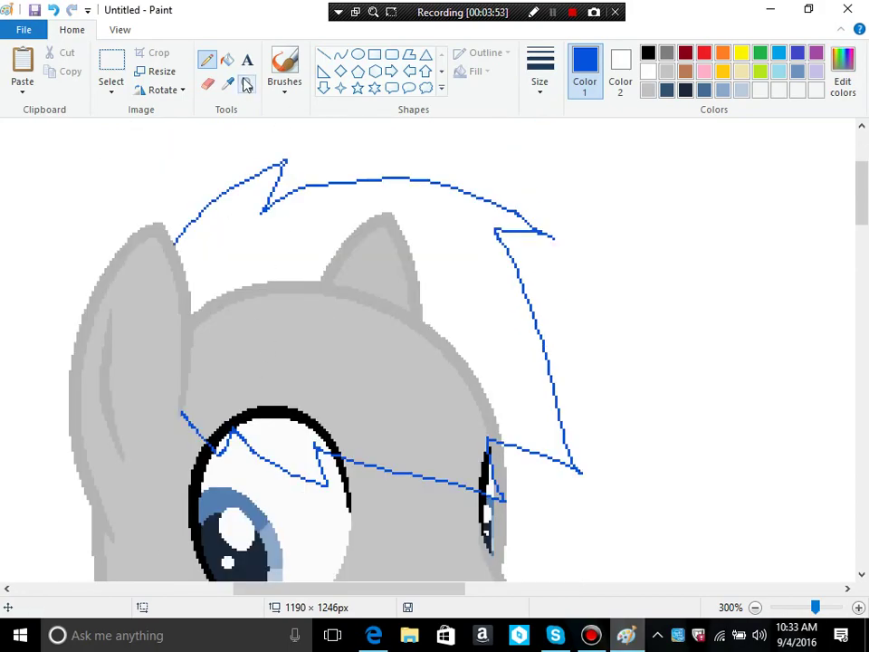
right_click(277, 248)
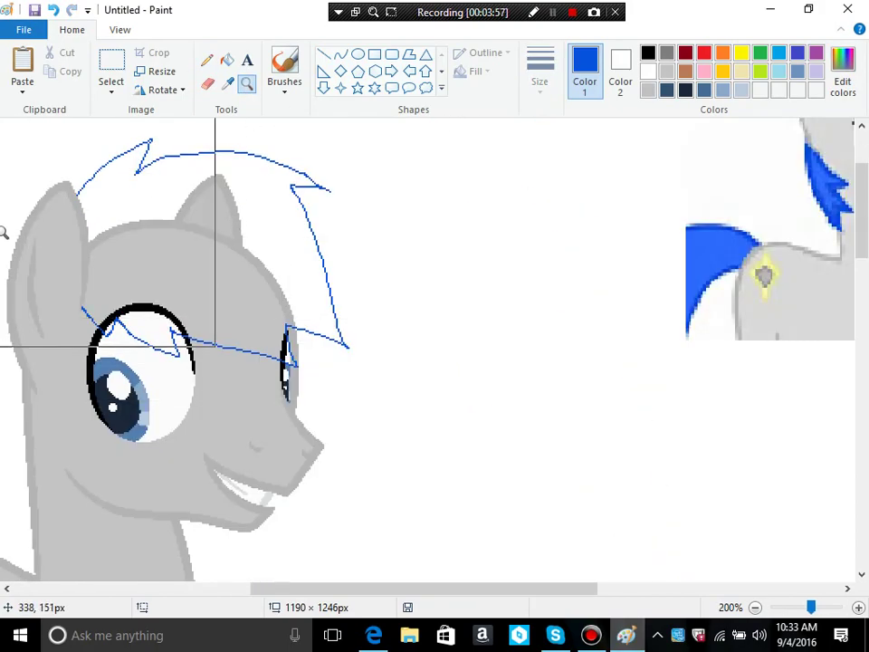
click(194, 232)
click(340, 55)
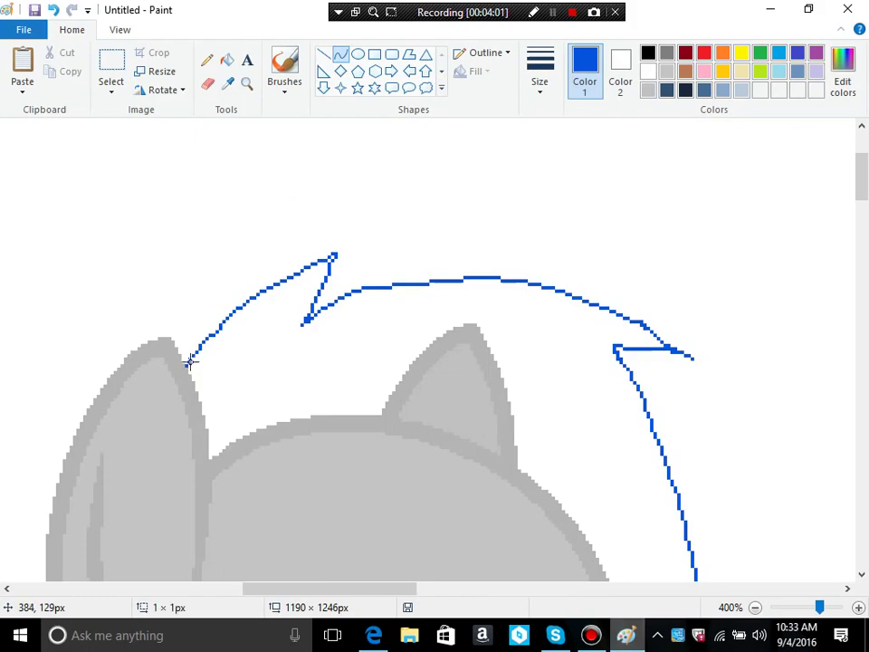
drag(188, 362, 335, 249)
click(536, 81)
click(554, 153)
drag(192, 295, 229, 312)
click(229, 312)
click(378, 249)
Step: Trace the mane's top arc and front spike with thick curves, undoing a misplaced one
mouse_move(335, 250)
mouse_down()
mouse_move(304, 332)
mouse_move(686, 331)
mouse_move(686, 357)
mouse_up()
drag(413, 313, 391, 275)
drag(396, 272, 510, 242)
click(580, 212)
scroll(588, 248, down, 1)
drag(597, 226, 684, 242)
click(710, 283)
click(53, 10)
scroll(613, 240, down, 1)
Step: Trace the mane's long front edge down to its tip and back to the far eye
drag(611, 237, 729, 445)
scroll(652, 310, up, 1)
drag(654, 313, 667, 317)
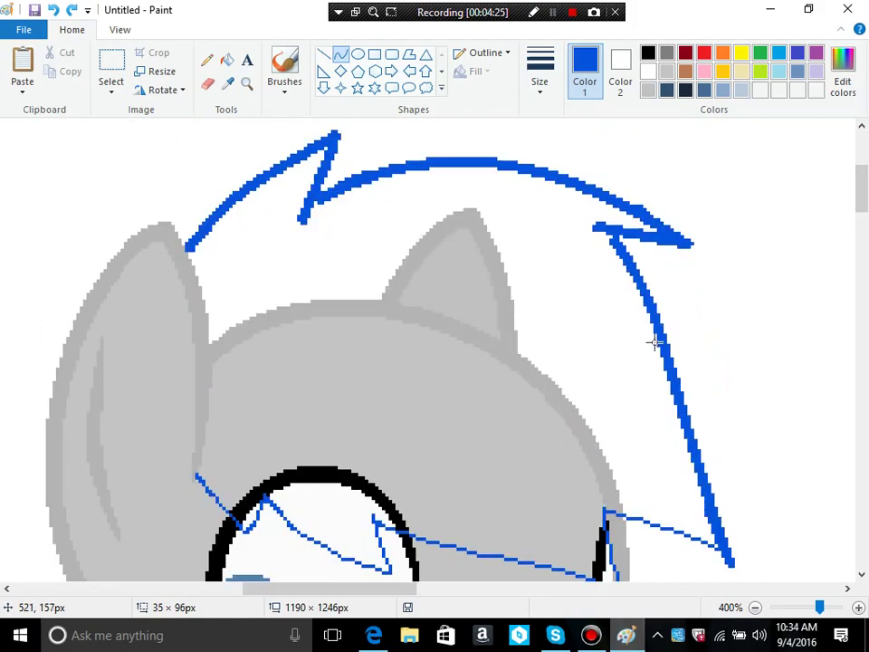
scroll(365, 395, down, 3)
drag(593, 390, 733, 447)
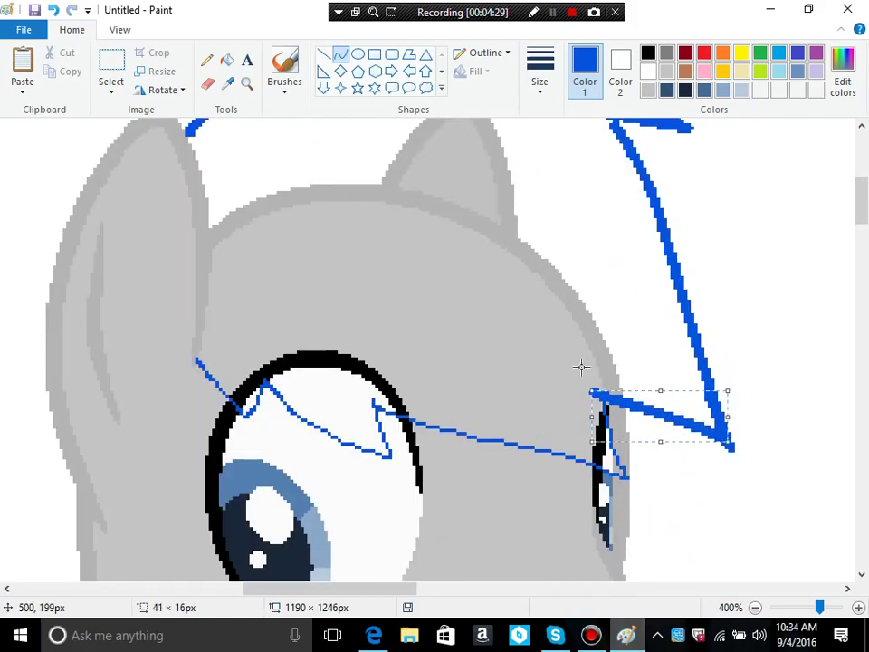
Step: Trace the jagged lower fringe from the near ear across both eyes with thick curves, undoing a misplaced line
mouse_move(197, 362)
mouse_down()
mouse_move(242, 411)
mouse_move(269, 354)
mouse_move(392, 462)
mouse_up()
click(269, 384)
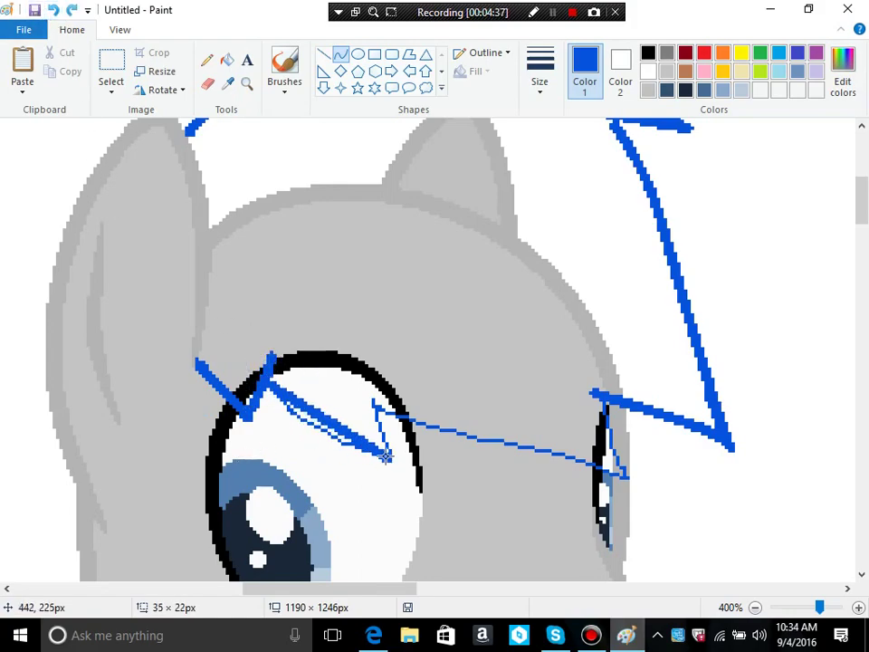
click(379, 334)
mouse_move(361, 385)
mouse_down()
mouse_move(384, 436)
mouse_move(560, 446)
mouse_move(626, 472)
mouse_up()
click(53, 11)
mouse_move(596, 391)
mouse_down()
mouse_move(619, 454)
mouse_move(612, 447)
mouse_up()
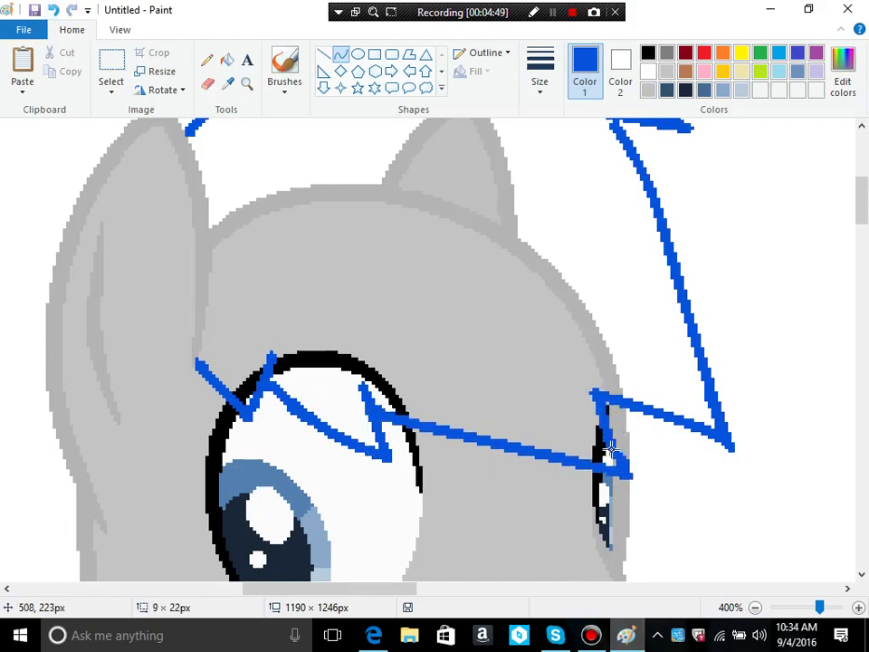
Step: Fill the head, far ear and eye areas enclosed by the mane outline with white
click(209, 83)
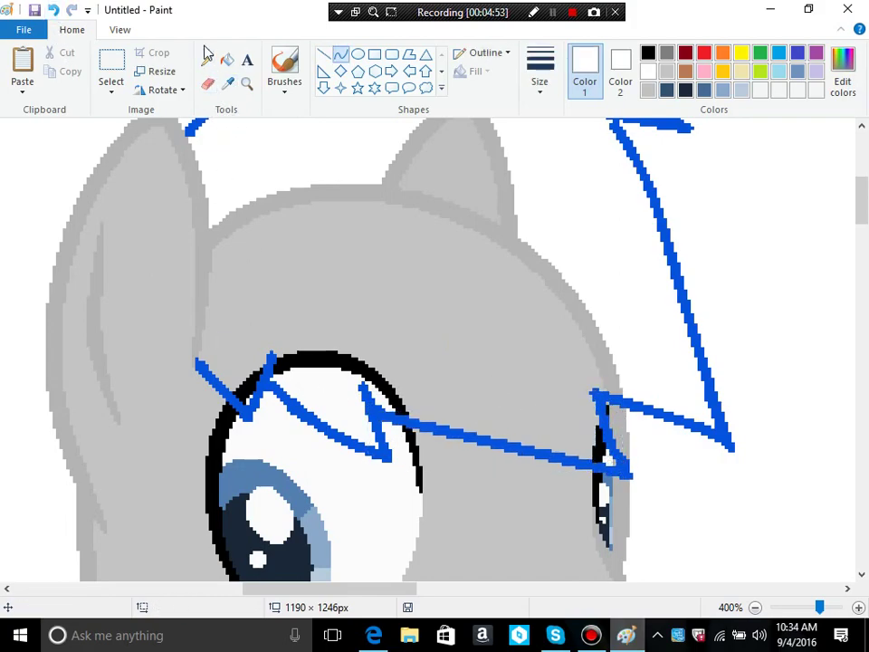
click(206, 57)
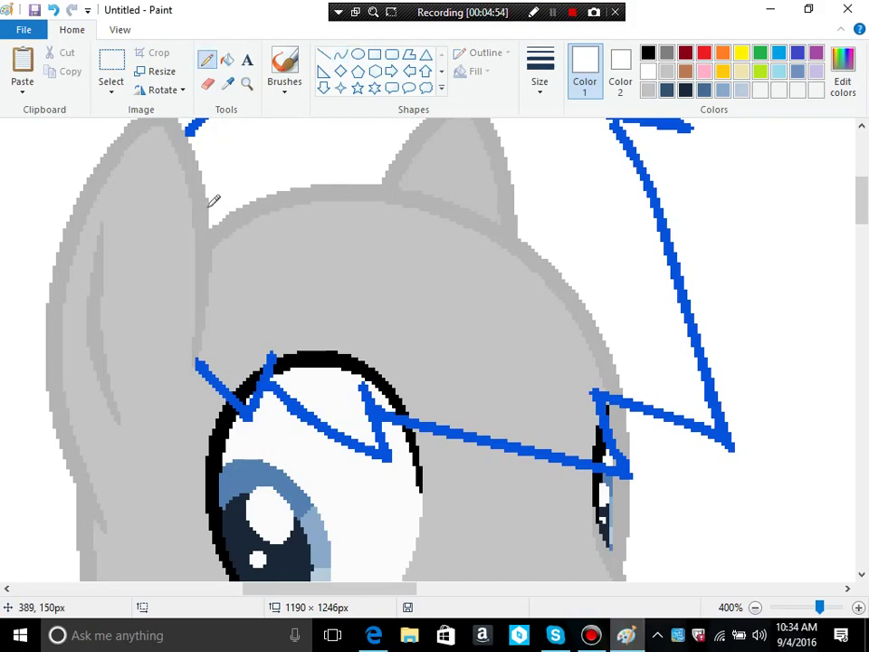
click(230, 67)
click(347, 337)
click(333, 367)
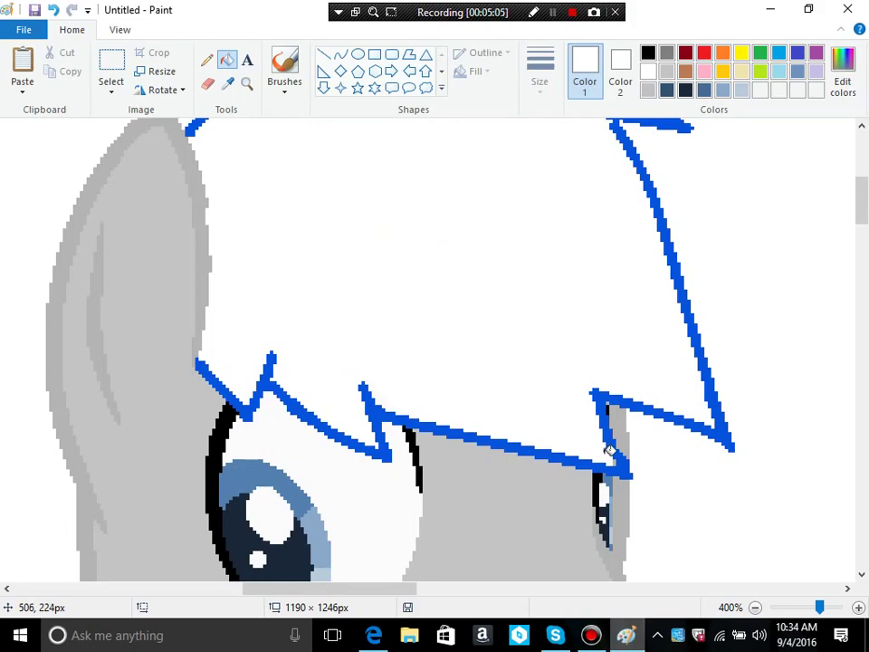
Step: Examine the mane outline around the far eye up close
click(247, 84)
click(574, 411)
click(416, 327)
click(413, 322)
click(413, 322)
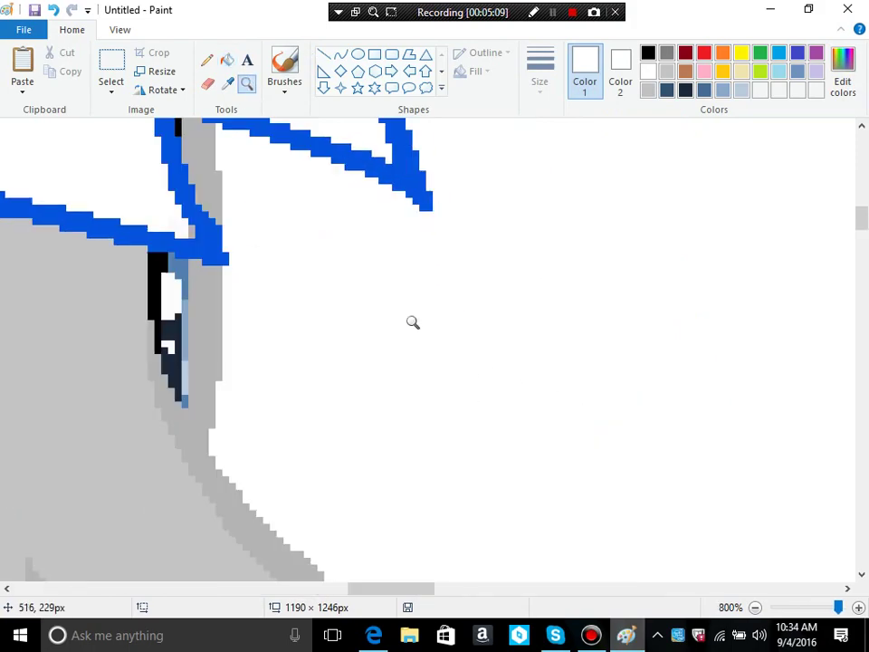
click(247, 84)
right_click(254, 254)
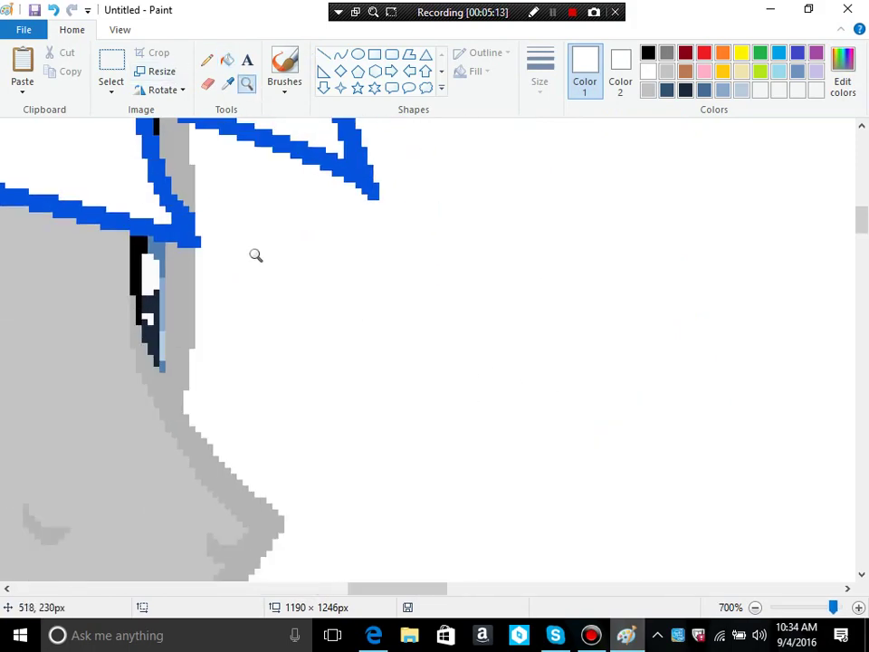
right_click(252, 255)
right_click(247, 255)
right_click(235, 255)
right_click(226, 256)
Step: Sample the lighter blue from the reference pony's tail and fill the mane with it
scroll(232, 271, up, 4)
click(272, 321)
click(227, 83)
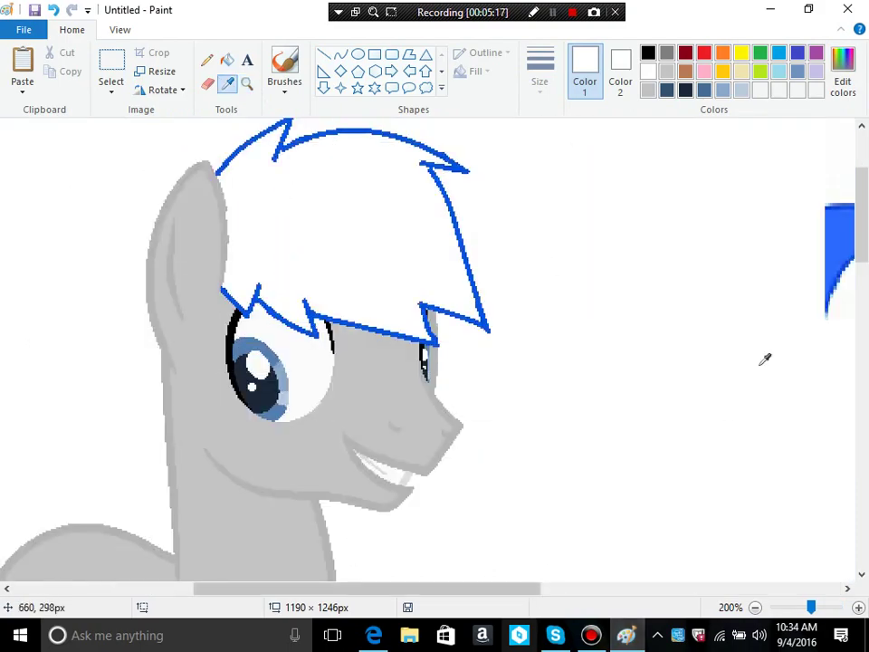
click(839, 236)
click(354, 256)
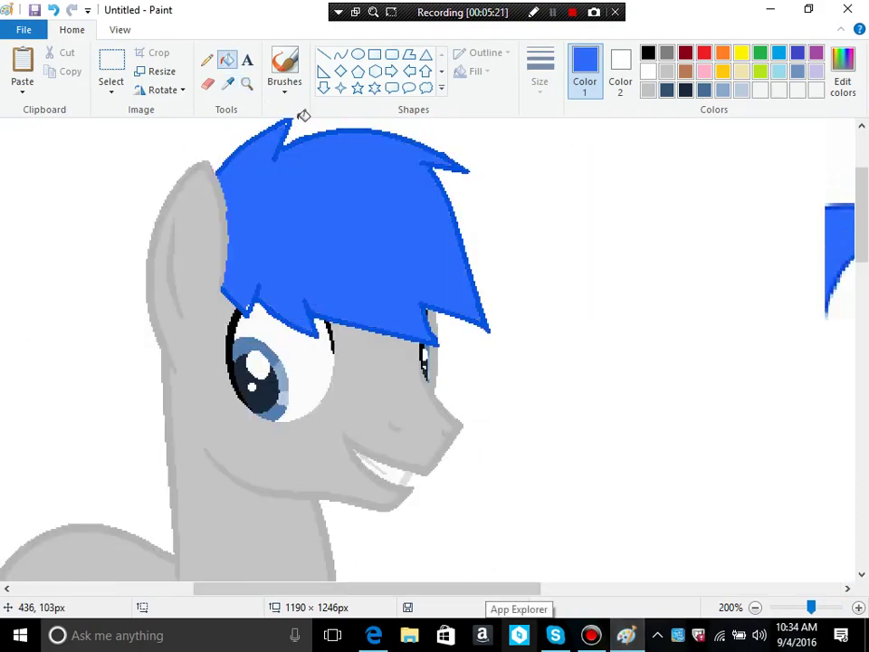
Step: Draw a curved dark blue line down the side of the neck as the front edge of the back mane
click(246, 83)
scroll(236, 209, down, 2)
scroll(334, 334, up, 4)
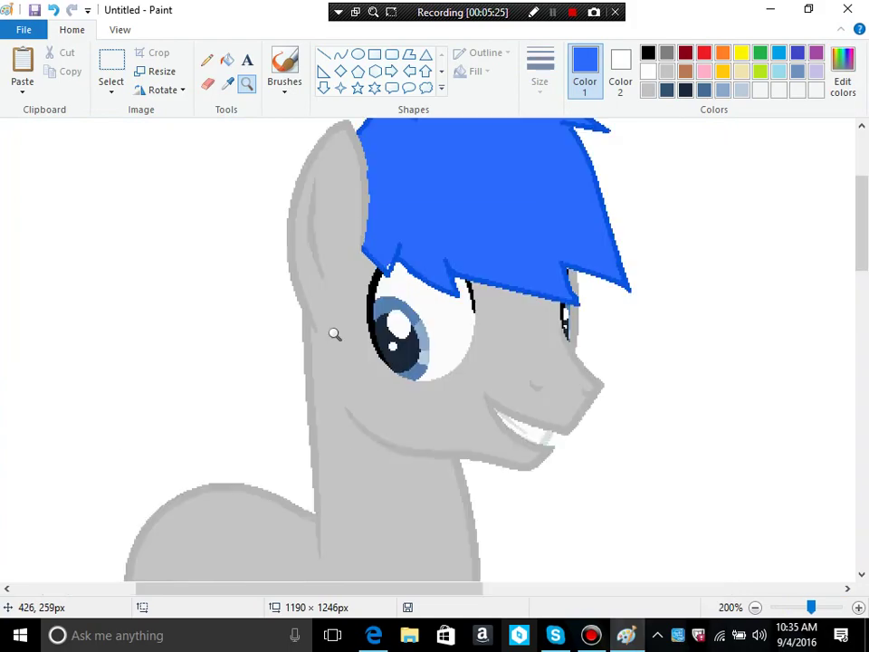
click(228, 60)
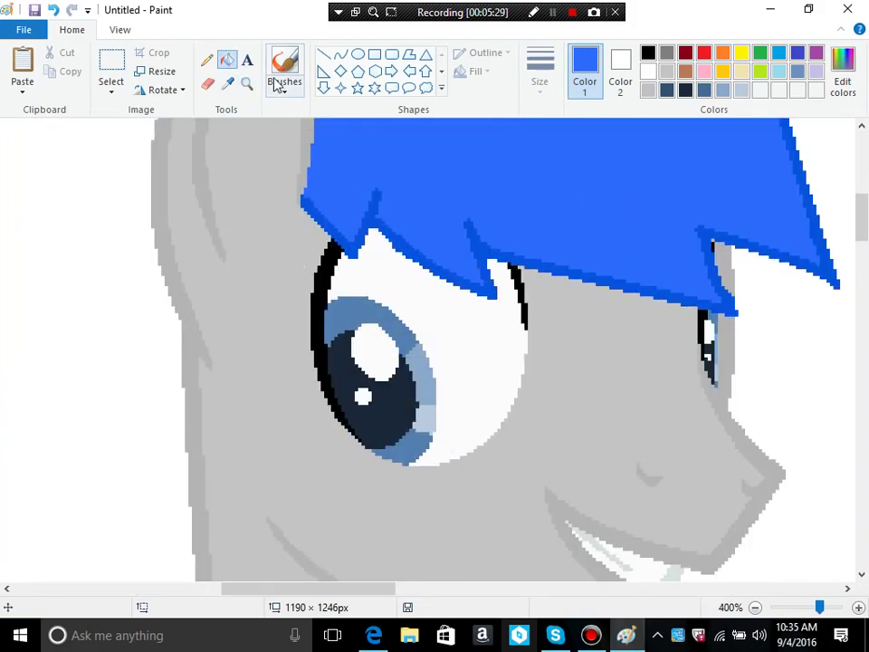
click(341, 55)
scroll(219, 314, down, 3)
drag(232, 201, 328, 415)
drag(282, 339, 242, 331)
click(231, 332)
click(375, 336)
Step: Try drawing the lower edge of the back mane strand from behind the neck to the strand's tip
scroll(340, 316, down, 2)
mouse_move(180, 261)
mouse_down()
mouse_move(339, 304)
mouse_move(328, 307)
mouse_up()
mouse_move(233, 303)
mouse_down()
mouse_move(225, 321)
mouse_move(260, 350)
mouse_up()
click(295, 345)
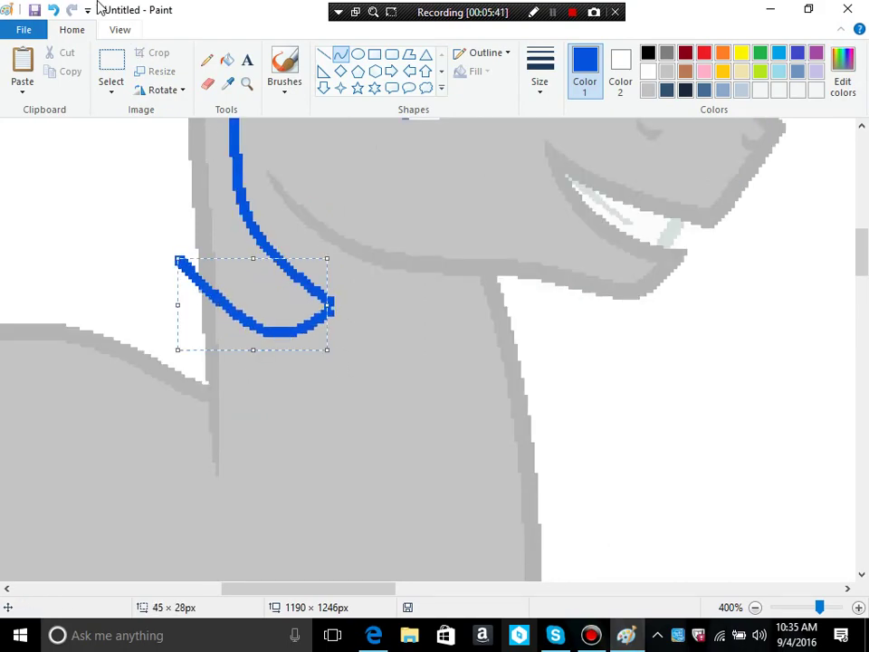
click(52, 10)
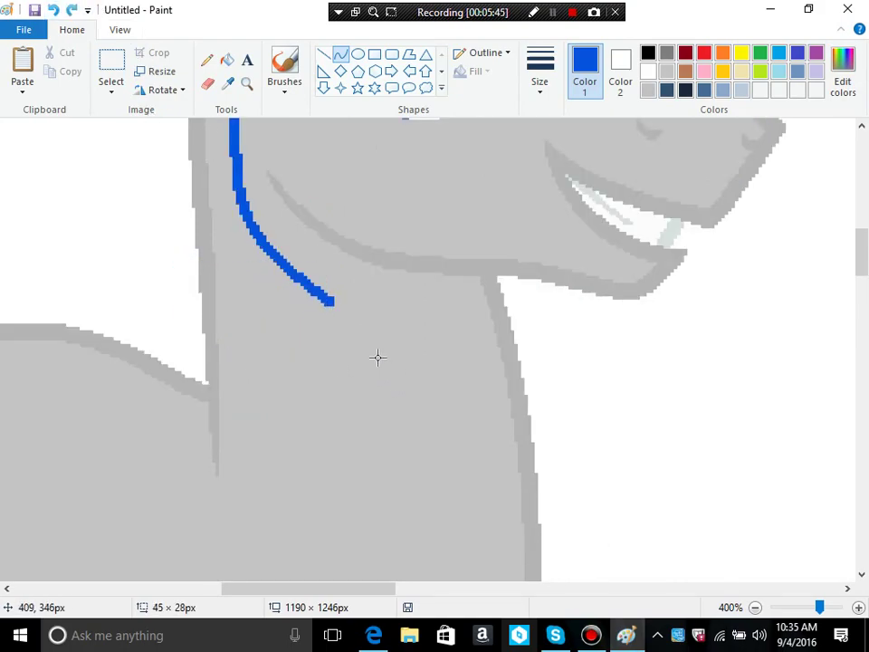
Step: Draw the back mane strand's curved lower edge from its tip to behind the neck, undoing a stray mark
mouse_move(323, 304)
mouse_down()
mouse_move(207, 277)
mouse_move(190, 264)
mouse_up()
click(280, 316)
click(248, 317)
click(390, 265)
click(52, 10)
scroll(148, 407, up, 2)
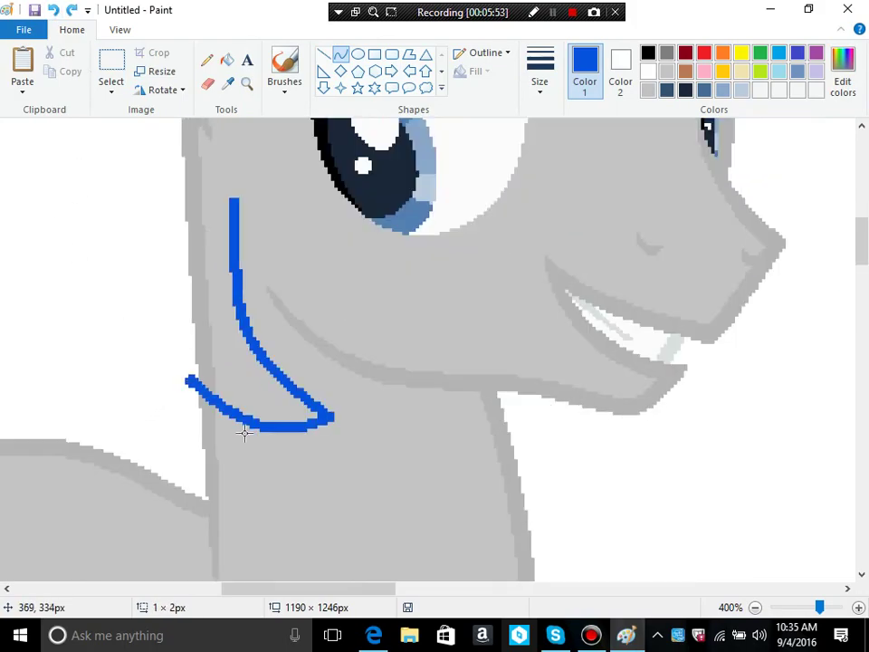
Step: Draw a second curved mane strand running down the neck from the first strand's lower edge
scroll(244, 433, down, 1)
drag(246, 312, 425, 457)
click(246, 399)
click(316, 460)
click(450, 357)
scroll(399, 317, up, 3)
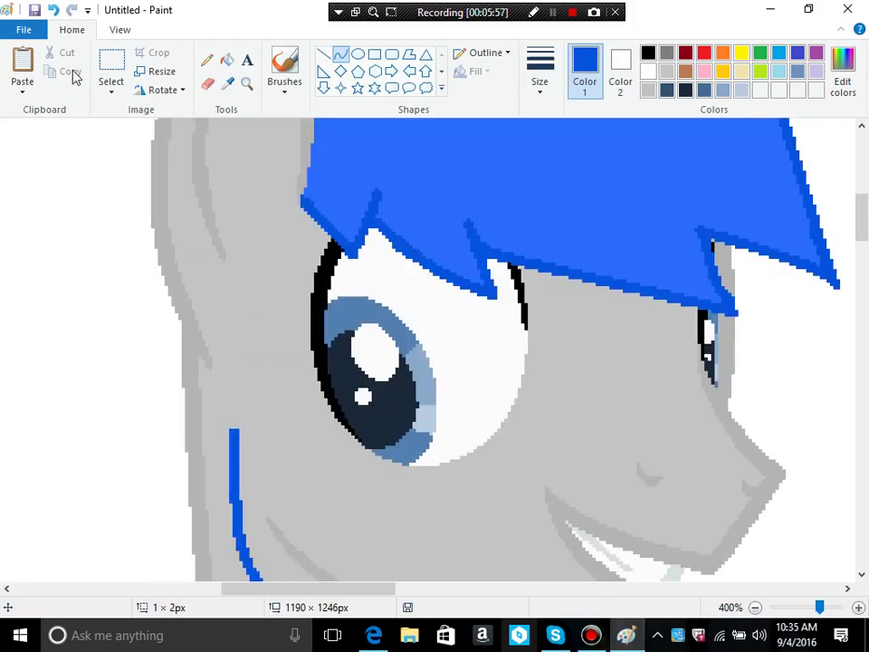
Step: Try twice to draw a large curve for the back mane from behind the neck
scroll(147, 330, down, 3)
drag(145, 162, 426, 462)
drag(367, 509, 78, 553)
click(68, 16)
drag(379, 590, 346, 600)
click(57, 11)
scroll(265, 258, up, 3)
scroll(290, 380, down, 3)
drag(323, 238, 599, 465)
drag(435, 511, 69, 579)
scroll(41, 362, up, 2)
click(54, 11)
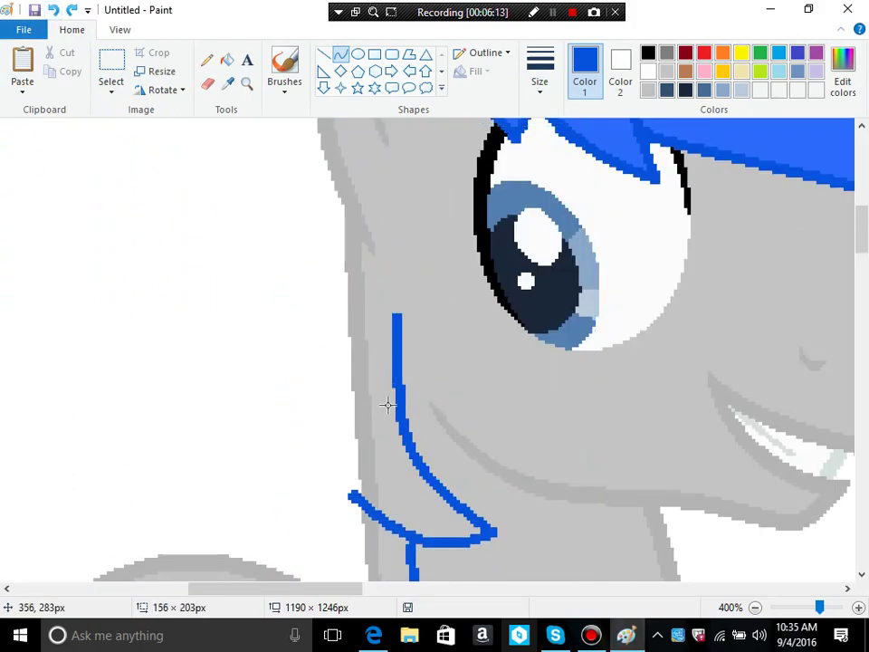
Step: Draw the second mane strand's lower edge as a deep curve from its tip to the back of the neck
scroll(388, 403, down, 3)
mouse_move(589, 343)
mouse_down()
mouse_move(361, 394)
mouse_move(359, 352)
mouse_up()
drag(447, 357, 456, 485)
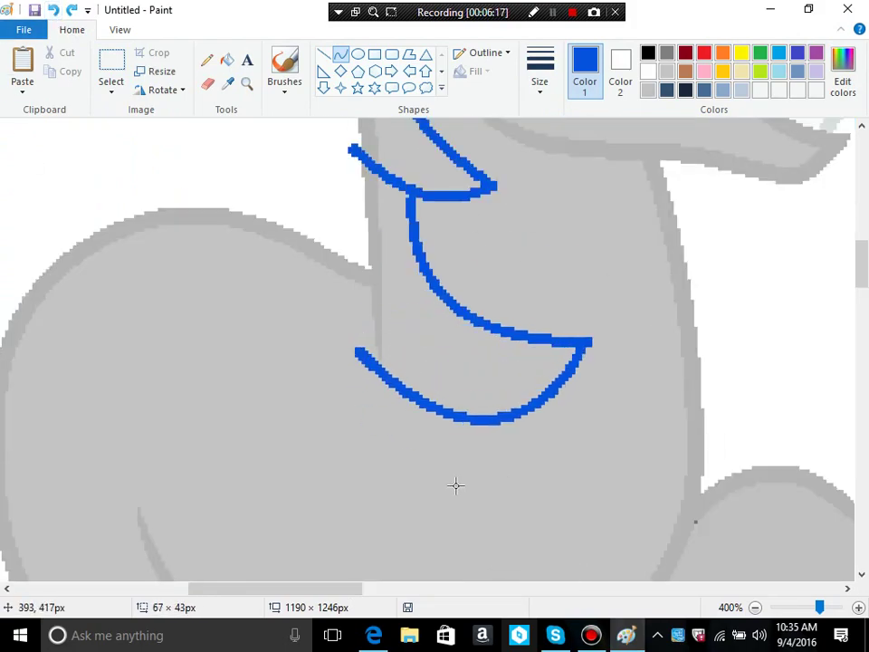
click(457, 485)
Step: Try drawing the mane's outer back edge as a line bent outward behind the neck
scroll(399, 380, up, 3)
scroll(296, 390, down, 2)
drag(344, 149, 356, 475)
drag(337, 303, 258, 292)
click(261, 303)
Step: Draw the mane's outer back edge as a curve from below the ear, bulging behind the neck, to the lower strand's end
scroll(262, 304, up, 3)
mouse_move(346, 292)
mouse_down()
mouse_move(353, 281)
mouse_move(369, 490)
mouse_up()
click(56, 11)
scroll(362, 435, down, 3)
mouse_move(321, 403)
mouse_down()
mouse_move(285, 352)
mouse_move(215, 328)
mouse_up()
click(213, 329)
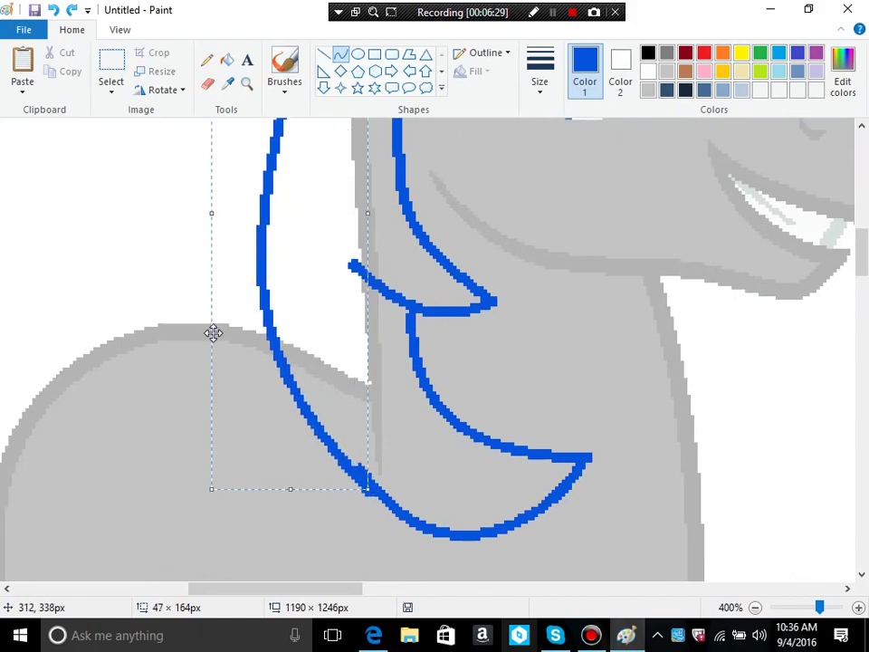
Step: Sample the background white and pencil a thin gap through the gray neck outline just below the ear
scroll(213, 328, up, 3)
click(227, 82)
click(355, 179)
click(207, 60)
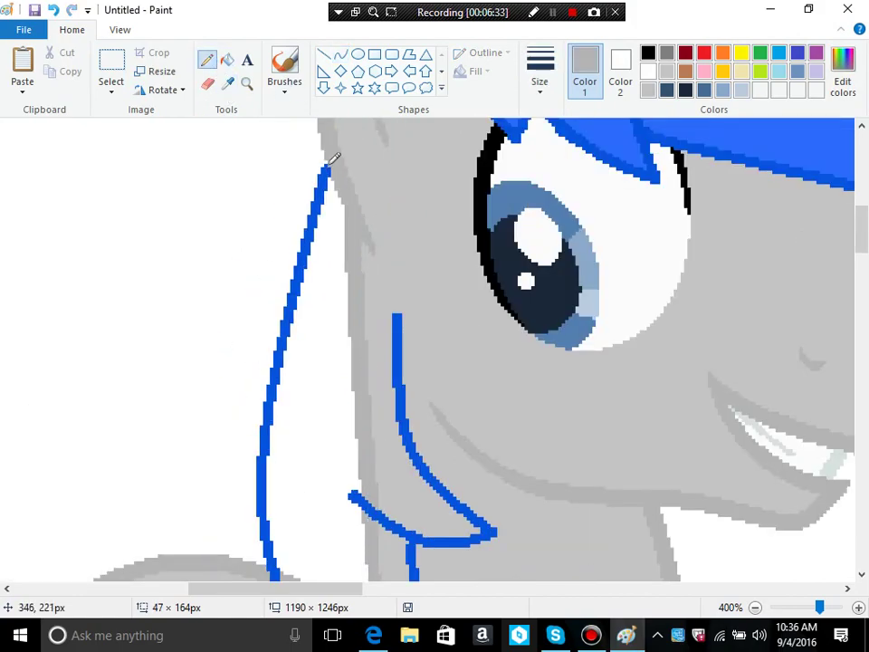
click(227, 82)
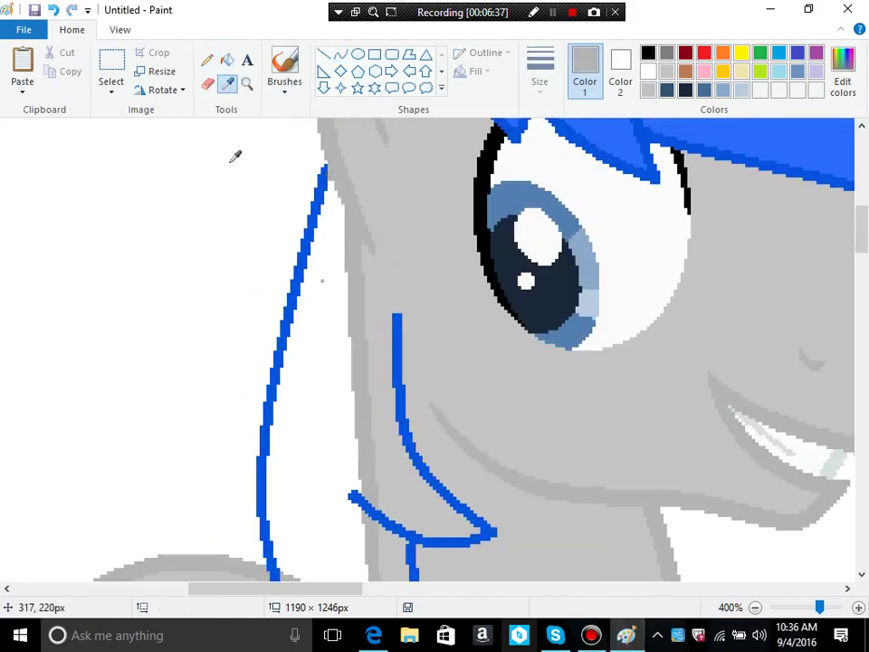
click(329, 276)
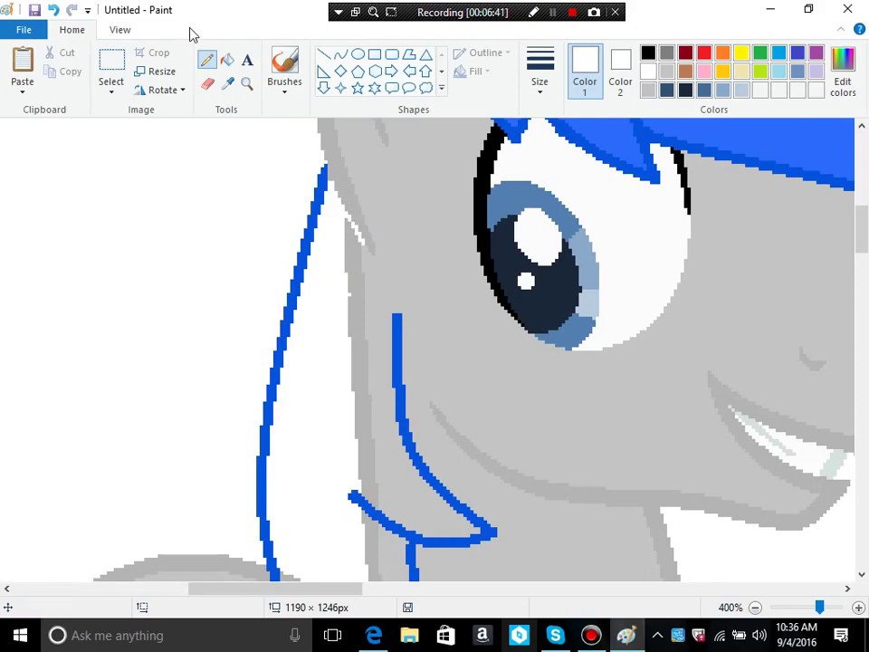
Step: Extend the first mane strand's front edge up to the ear with a short curve in the mane outline's blue
click(394, 319)
click(340, 54)
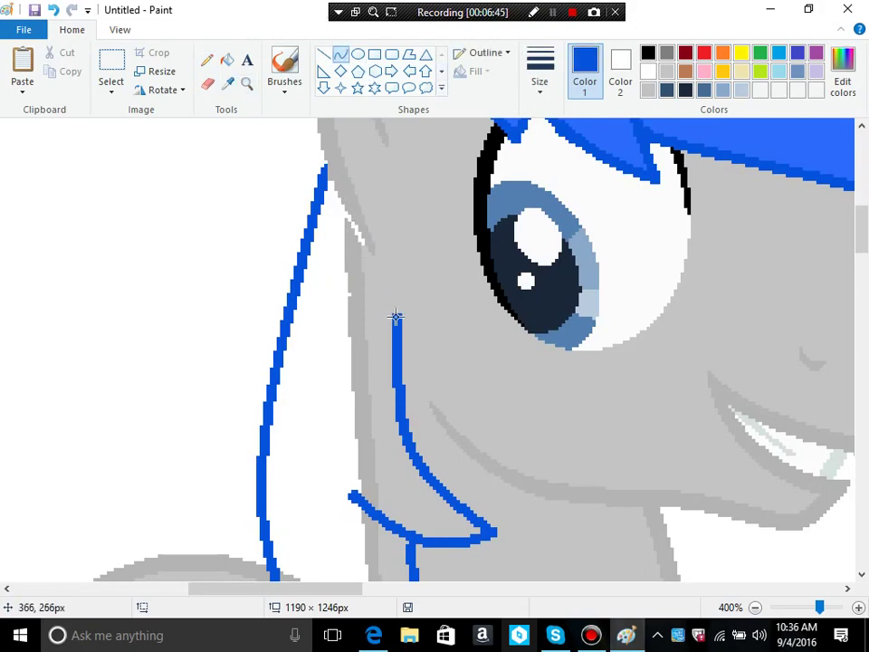
drag(396, 316, 380, 251)
Step: Fill the gray neck and body areas inside the back mane outline with the sampled background white
click(227, 60)
click(227, 82)
click(247, 175)
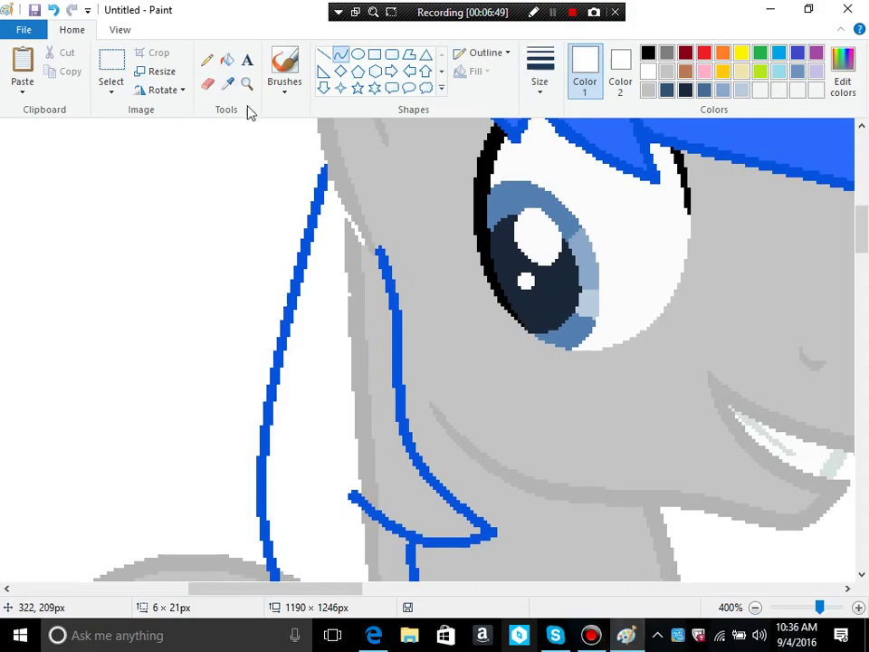
click(358, 281)
scroll(370, 313, down, 3)
click(368, 353)
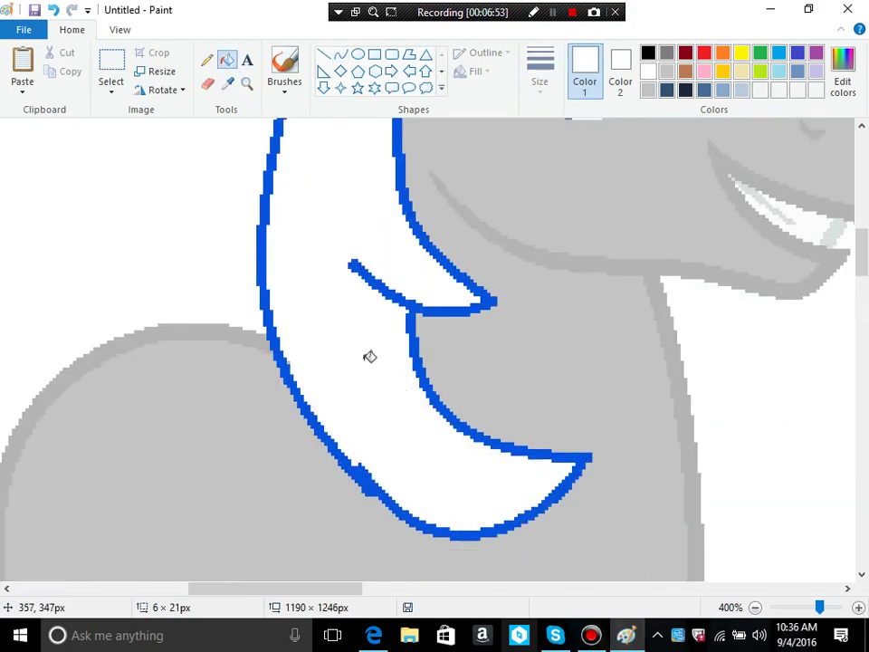
Step: Fill the back mane with the lighter blue sampled from the front mane
scroll(368, 353, up, 3)
click(606, 134)
click(374, 370)
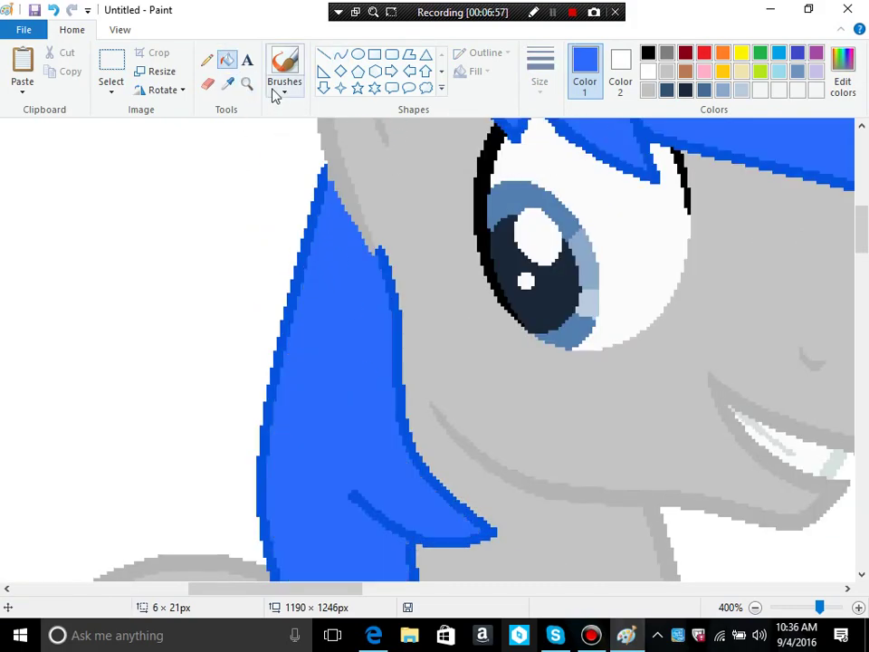
click(246, 83)
right_click(329, 271)
right_click(183, 274)
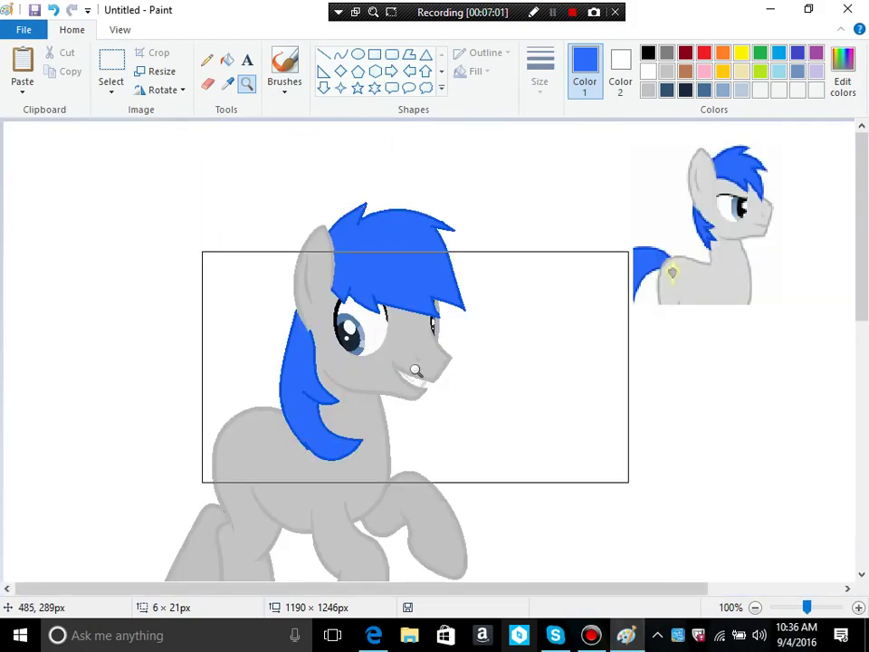
Step: Write "JUMP CUT" as 48-point text above the pony and delete it again
click(182, 157)
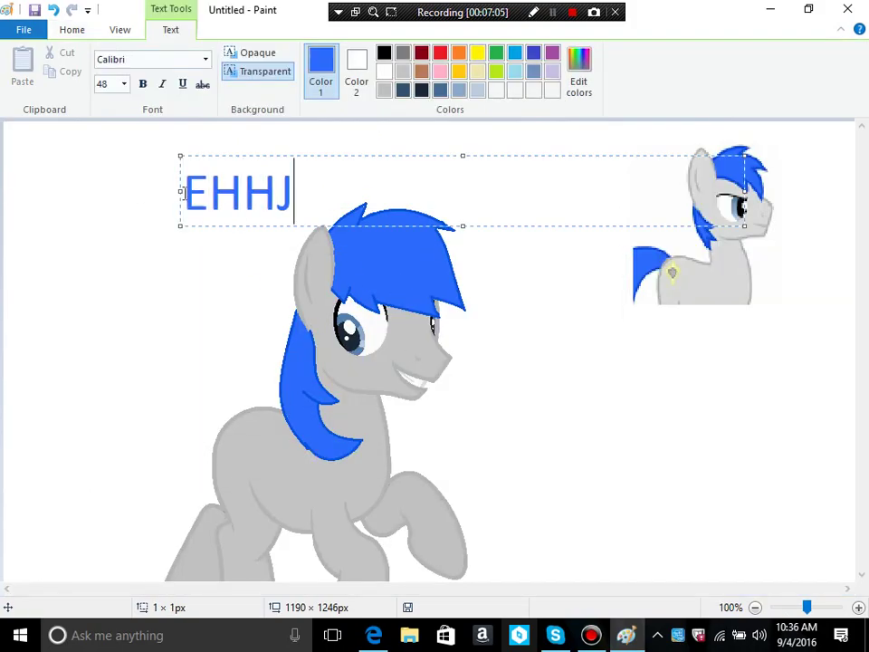
drag(376, 200, 17, 185)
text(JUMP CUT)
drag(617, 200, 59, 169)
key(BackSpace)
click(456, 266)
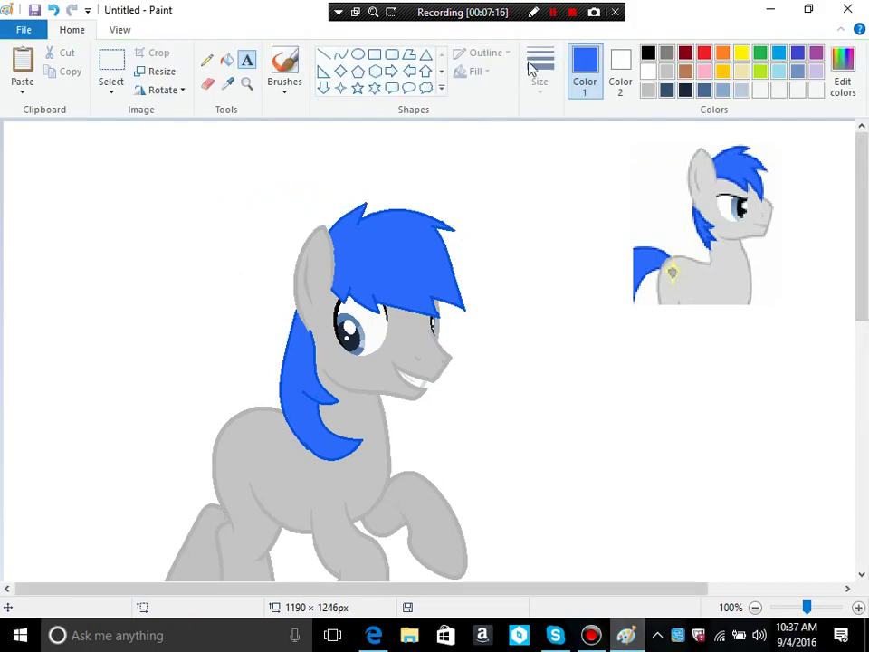
click(556, 14)
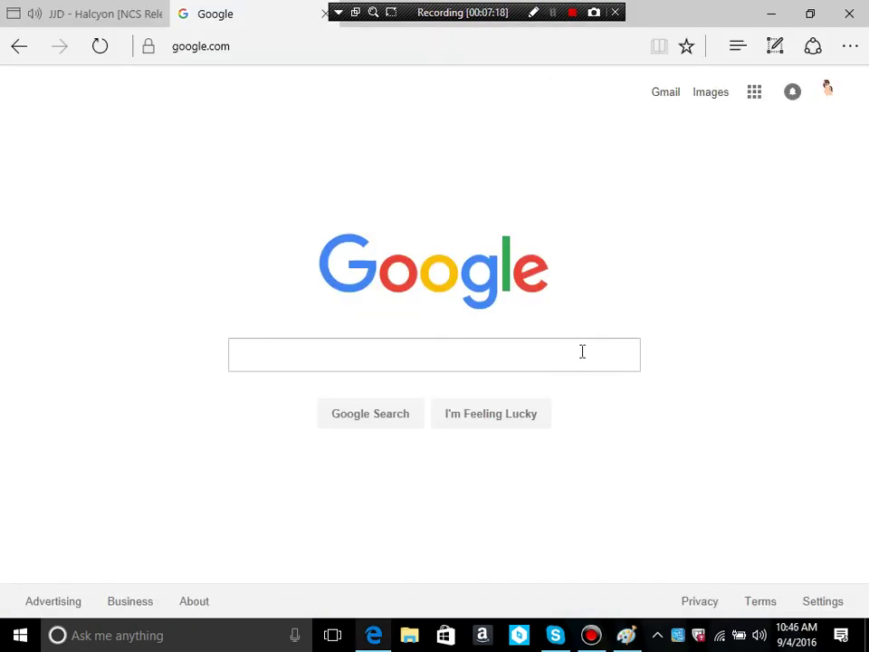
Step: Search Google for "mlp background" and open the image results
click(568, 355)
text(mlp back)
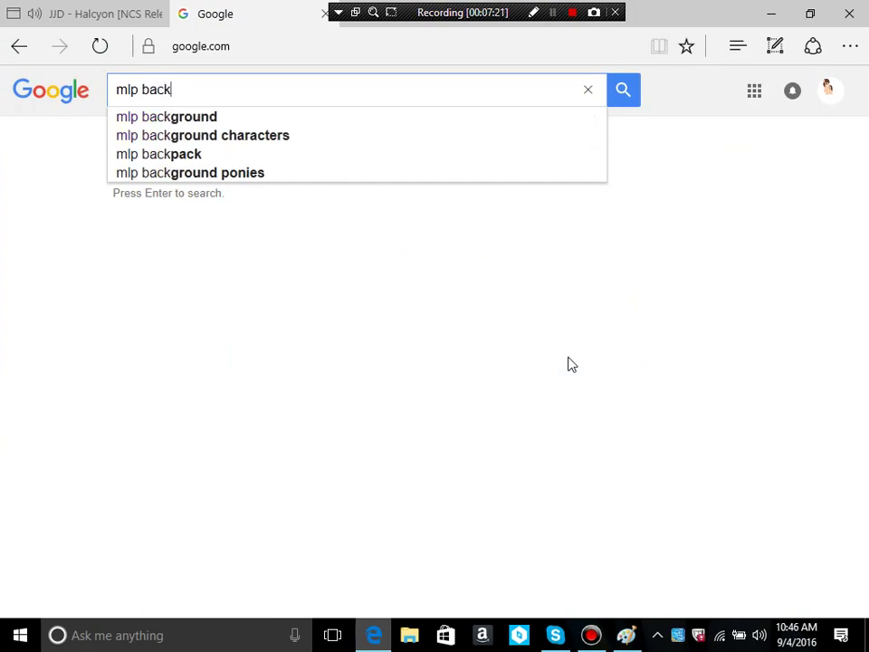
text(ground)
key(Return)
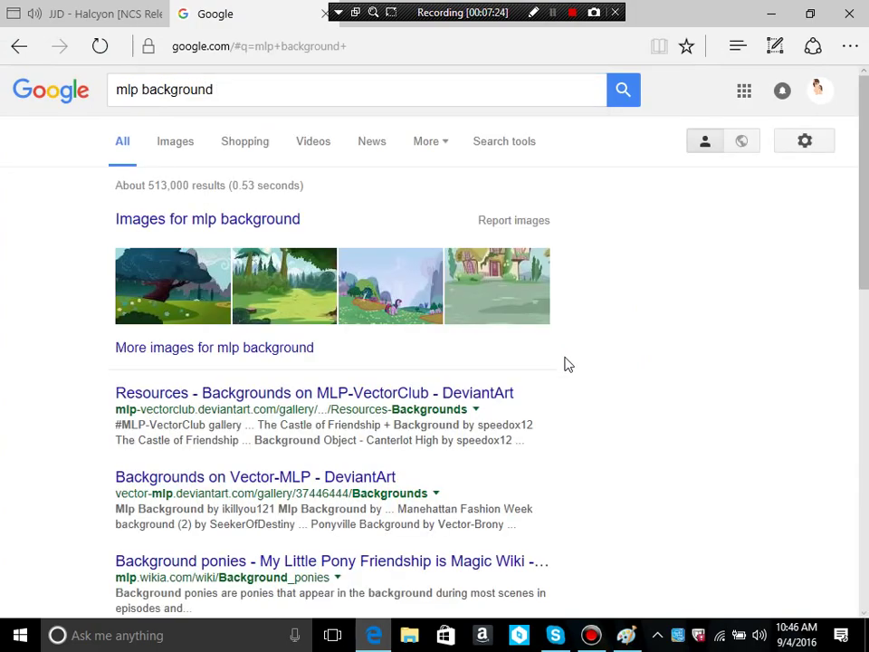
click(287, 321)
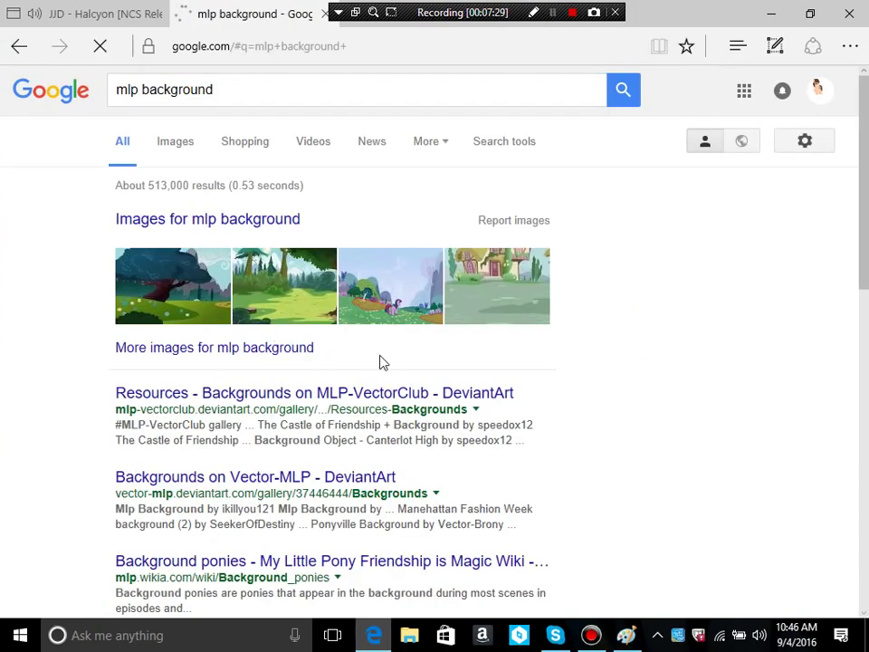
Step: Find the 1600 × 900 forest campsite background in the image results and save it as "back"
scroll(401, 365, down, 5)
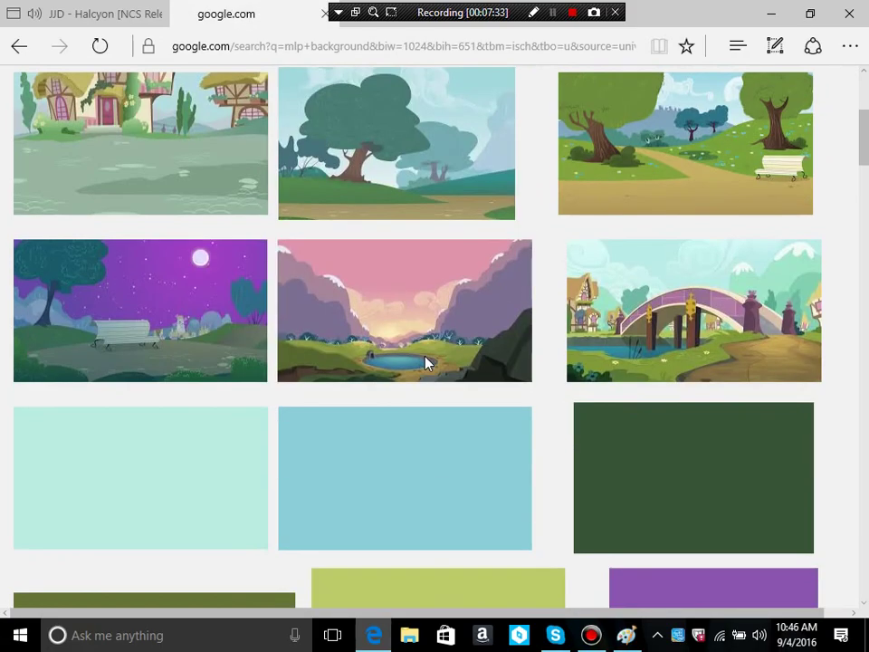
scroll(539, 338, down, 3)
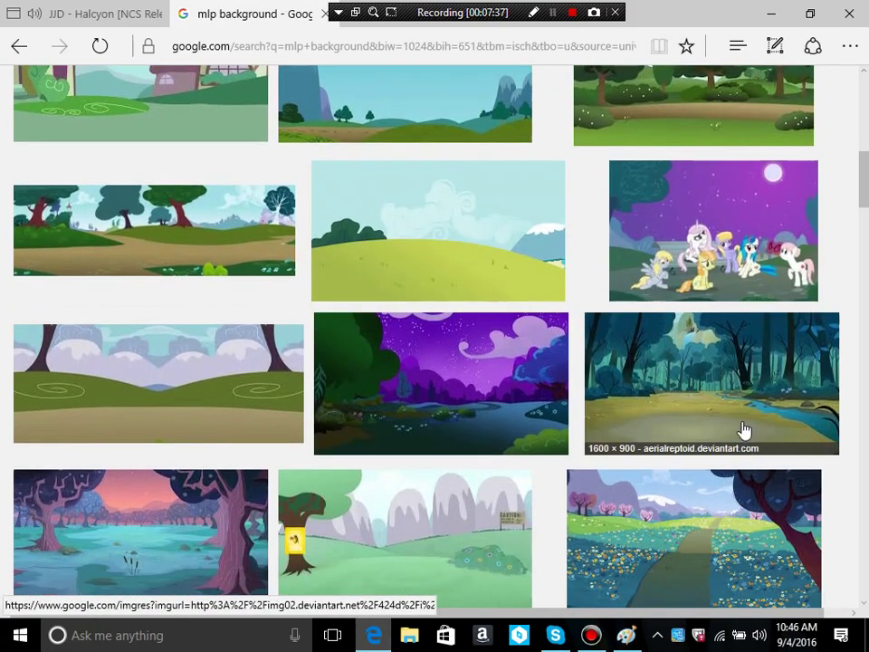
scroll(702, 296, down, 1)
click(702, 296)
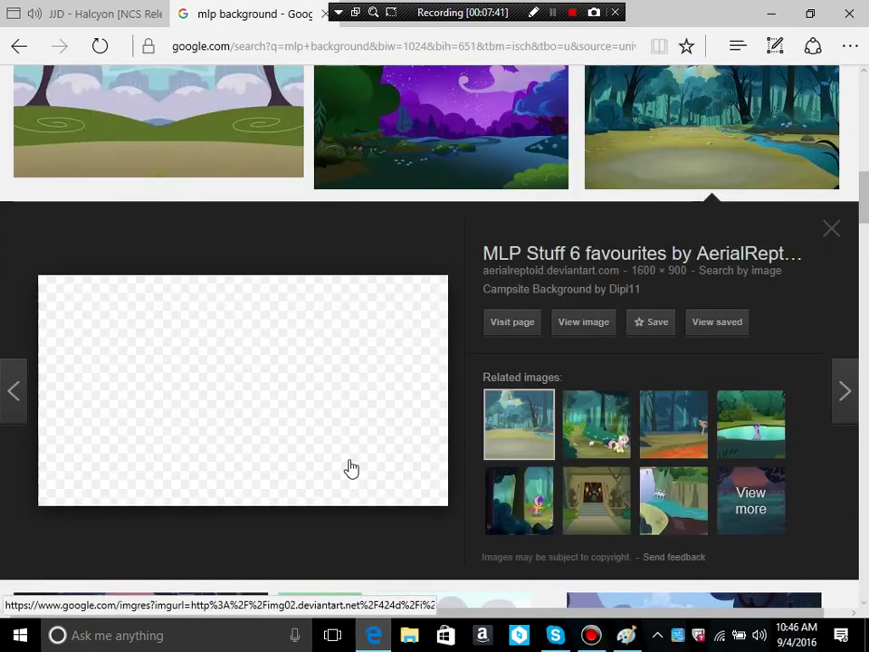
right_click(352, 463)
click(397, 352)
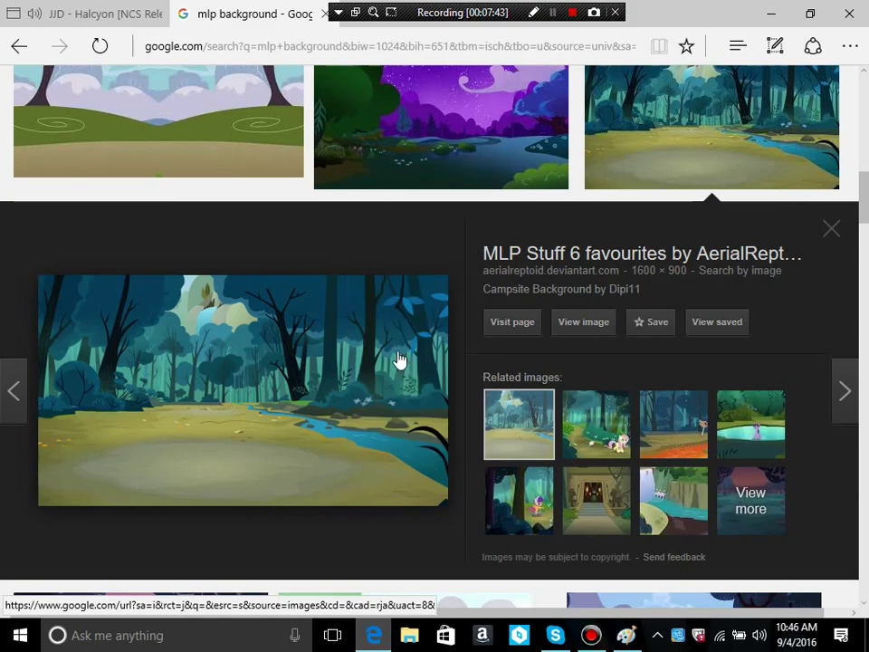
text(back)
key(Return)
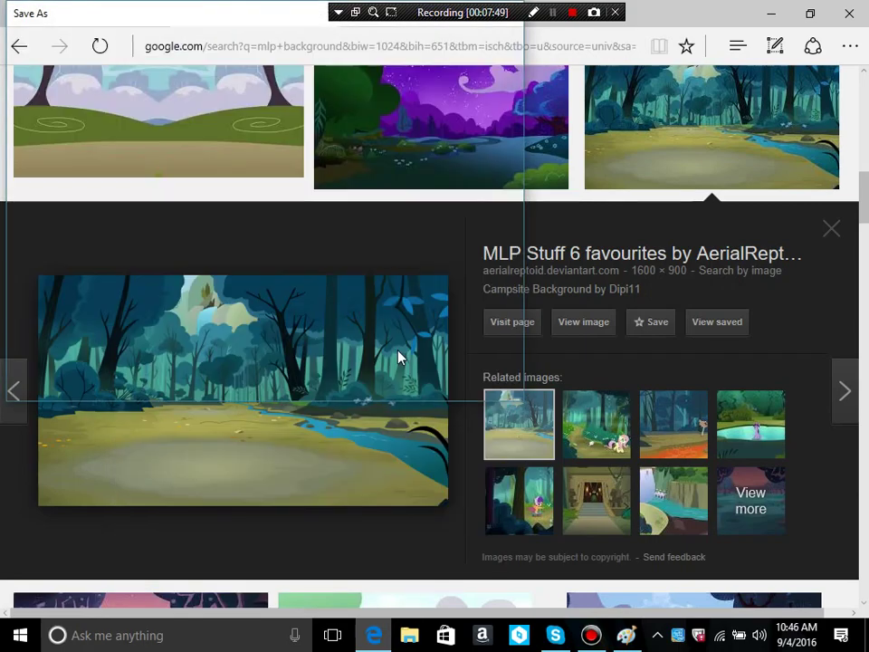
Step: Switch to Paint, paste in the saved "back" picture from file, and enlarge it to 1808 × 1432 px over the canvas
key(alt+Tab)
click(22, 91)
click(50, 128)
text(bck)
key(BackSpace)
key(BackSpace)
text(ack)
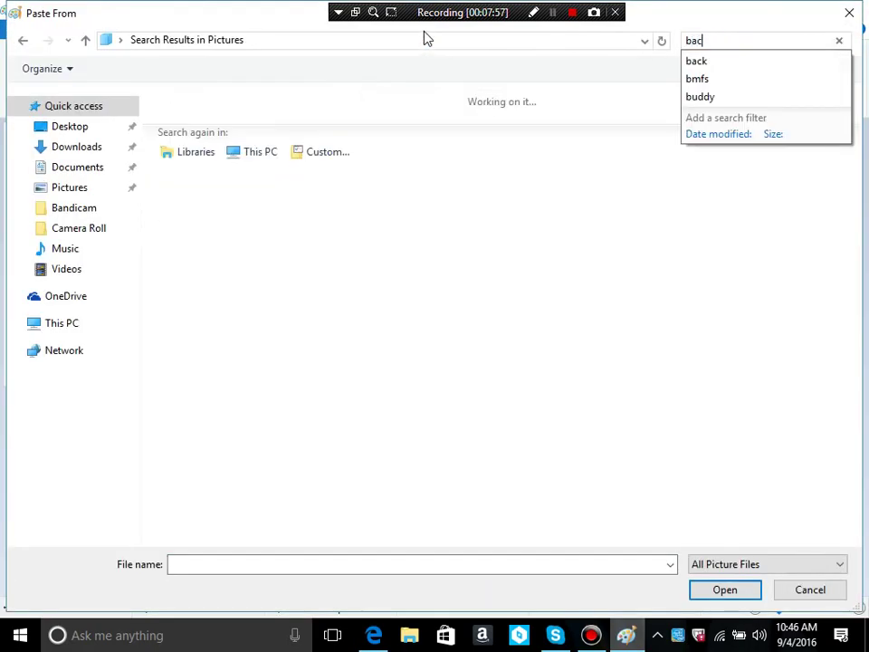
key(Return)
click(404, 139)
click(724, 591)
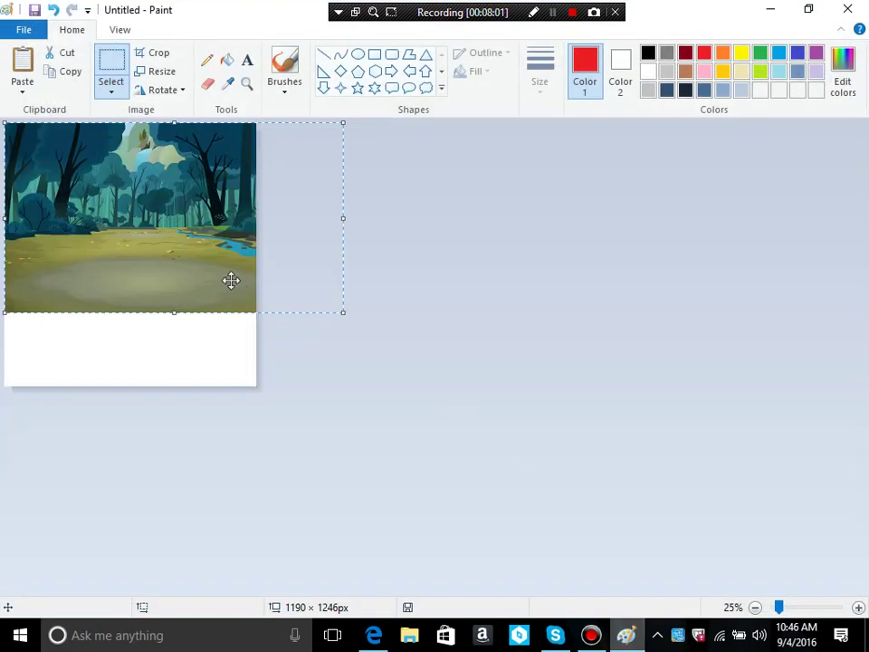
drag(345, 316, 388, 422)
Step: Paste the copied pony over the forest background and place it on the clearing in the foreground
click(22, 88)
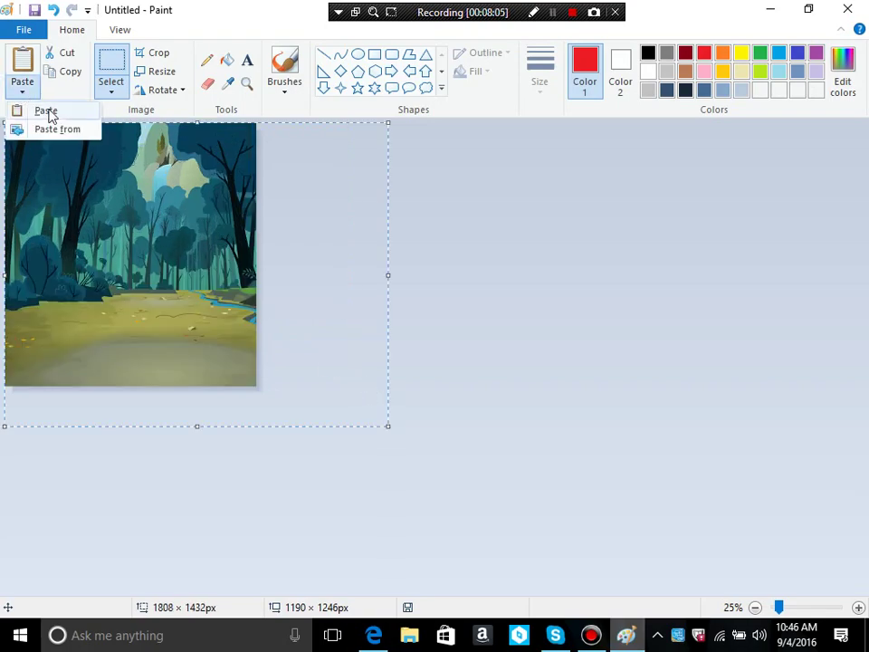
click(43, 110)
drag(109, 208, 181, 311)
Step: Fill the red eyeball and highlight areas of the pony's eyes with white
click(247, 82)
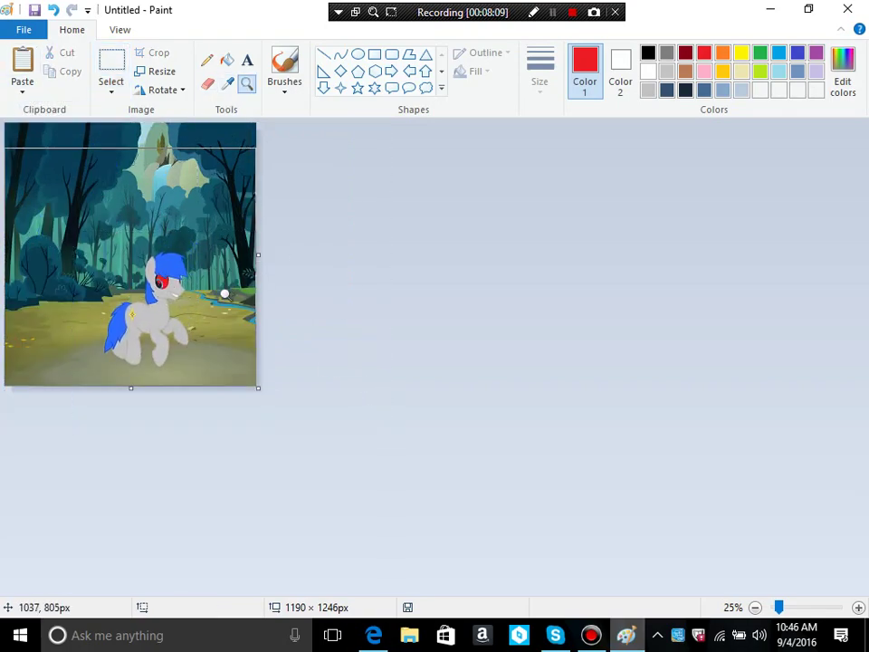
click(222, 291)
click(281, 257)
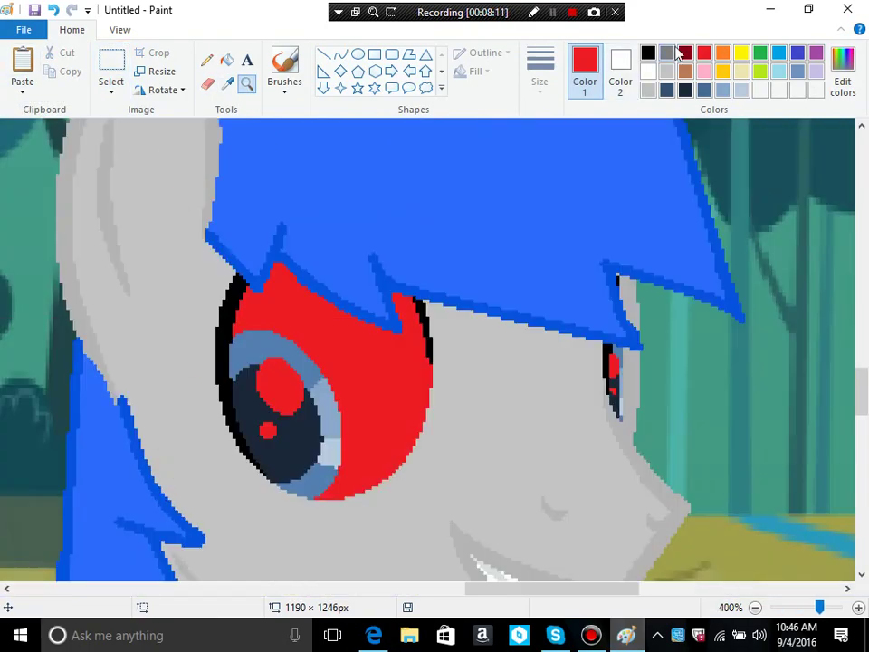
click(286, 382)
click(268, 431)
click(375, 398)
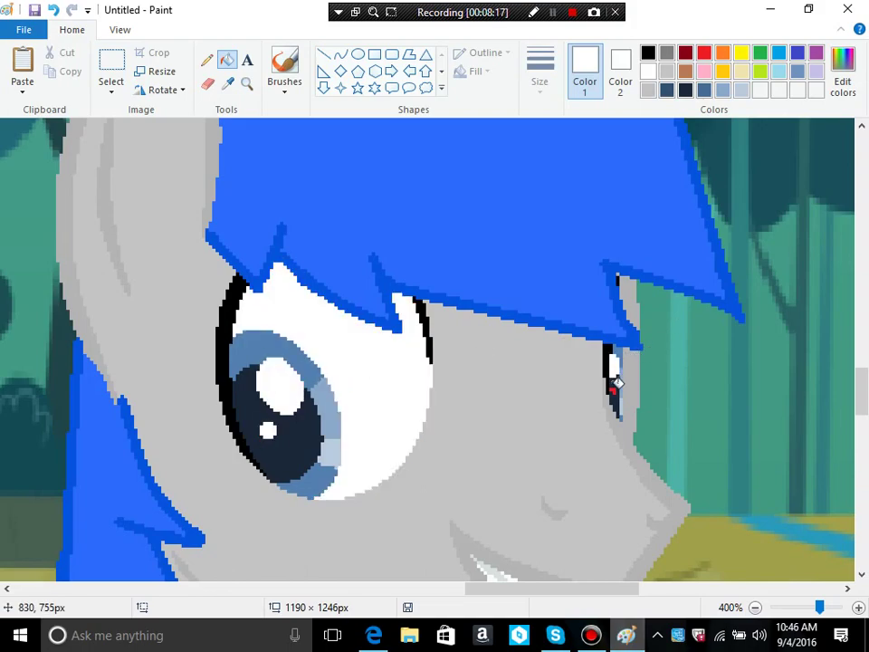
Step: Zoom out and view the finished picture in full screen
click(244, 85)
right_click(304, 231)
right_click(304, 231)
right_click(304, 231)
right_click(304, 231)
click(120, 29)
click(225, 78)
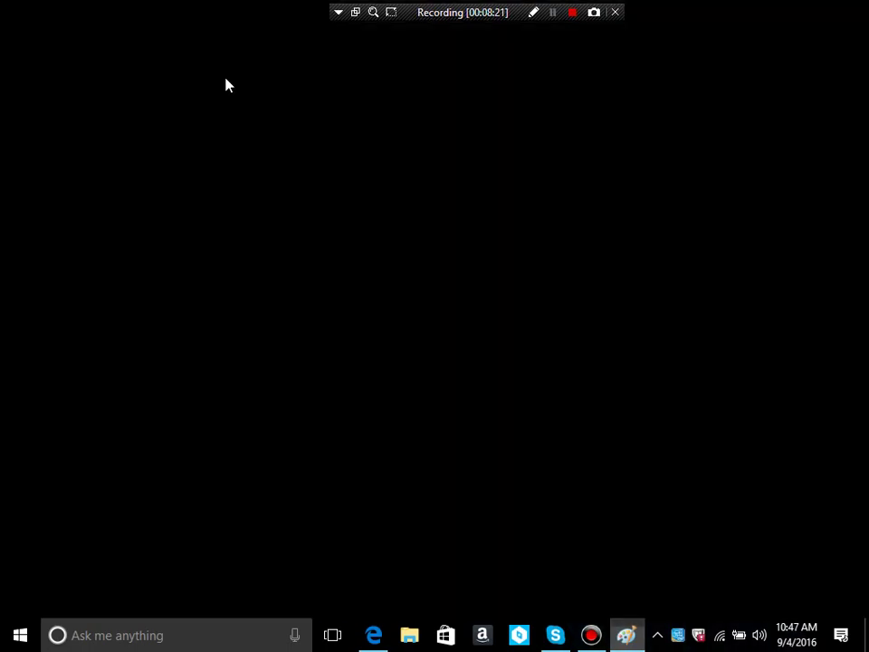